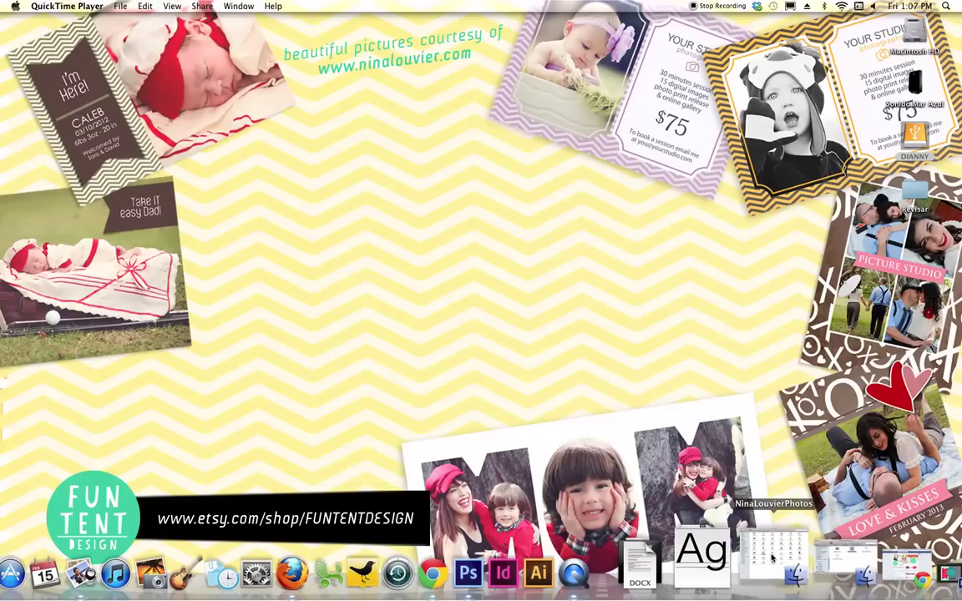
Step: Open the NinaLouvierPhotos and f008 by FUN-TENT Design folders and move the template window up-left
{"action": "left_click", "coordinate": [771, 558]}
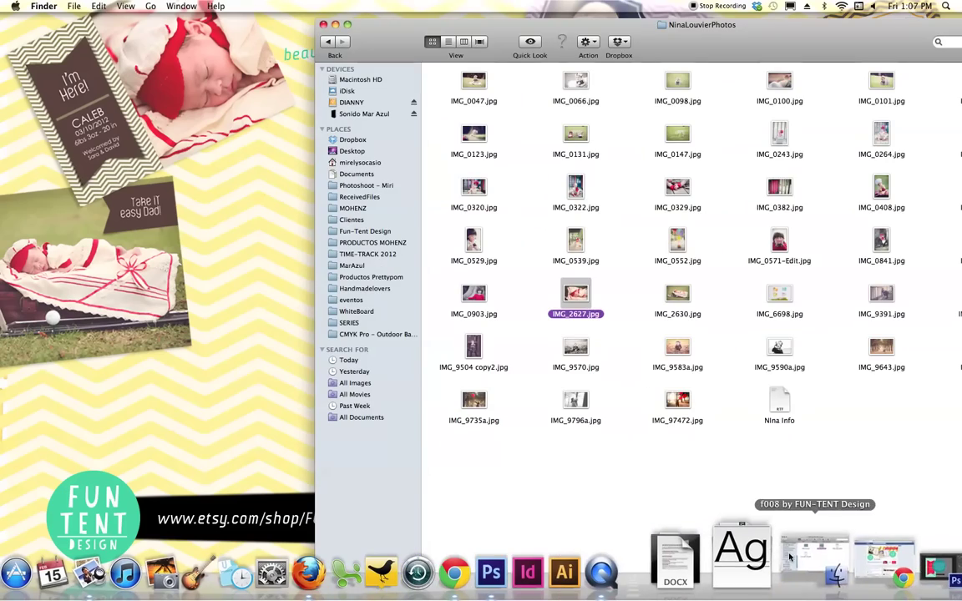
{"action": "left_click", "coordinate": [789, 556]}
{"action": "mouse_move", "coordinate": [725, 35]}
{"action": "left_mouse_down"}
{"action": "mouse_move", "coordinate": [354, 81]}
{"action": "mouse_move", "coordinate": [331, 145]}
{"action": "left_mouse_up"}
{"action": "mouse_move", "coordinate": [357, 308]}
{"action": "left_mouse_down"}
{"action": "mouse_move", "coordinate": [111, 172]}
{"action": "mouse_move", "coordinate": [290, 289]}
{"action": "mouse_move", "coordinate": [421, 327]}
{"action": "left_mouse_up"}
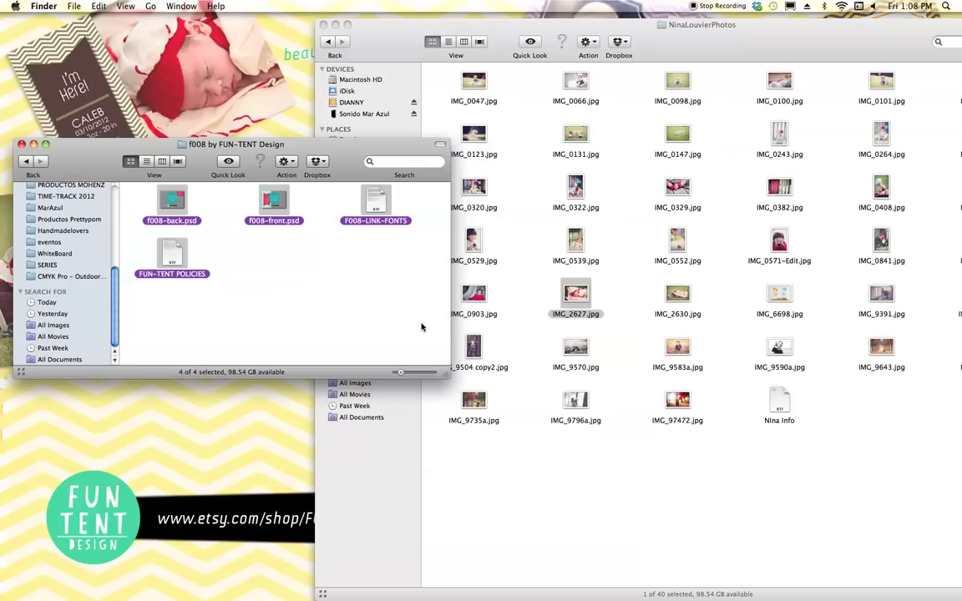
{"action": "mouse_move", "coordinate": [341, 148]}
{"action": "left_mouse_down"}
{"action": "mouse_move", "coordinate": [316, 111]}
{"action": "mouse_move", "coordinate": [261, 112]}
{"action": "left_mouse_up"}
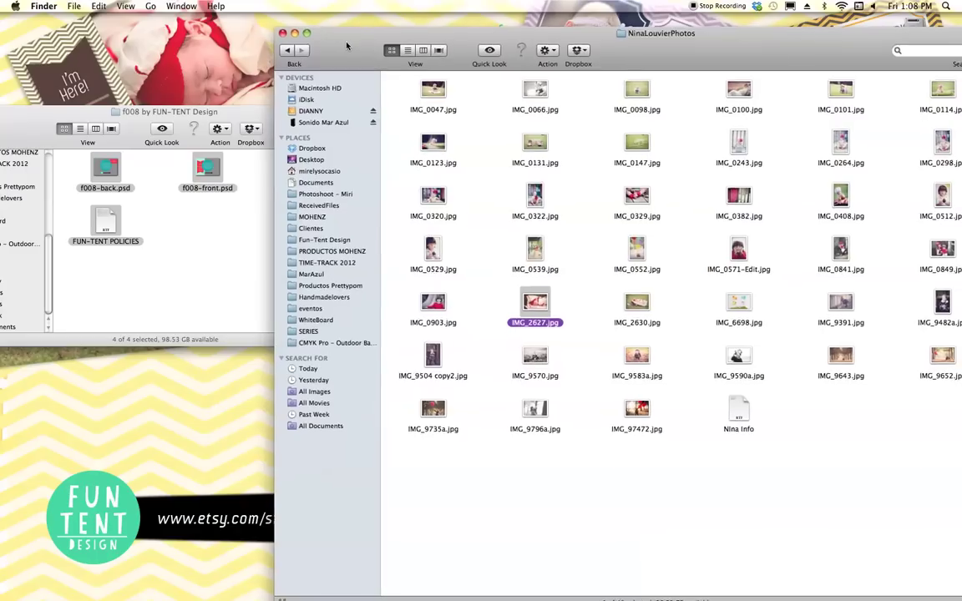
Step: Reposition the photos window and send IMG_2627.jpg to Photoshop via the Dock
{"action": "left_click_drag", "start_coordinate": [387, 36], "coordinate": [322, 53]}
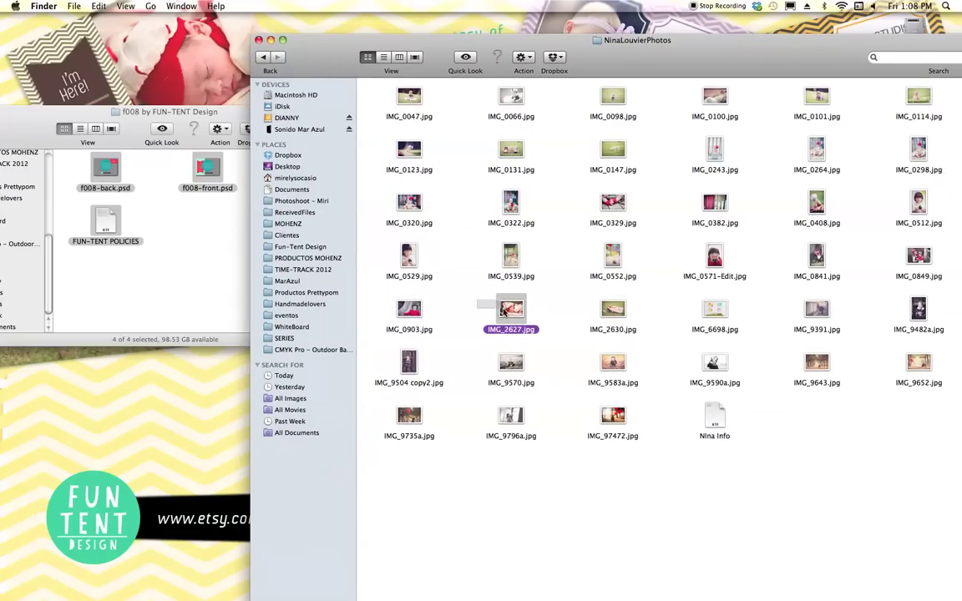
{"action": "left_click_drag", "start_coordinate": [473, 300], "coordinate": [547, 328]}
{"action": "left_click_drag", "start_coordinate": [432, 40], "coordinate": [431, 88]}
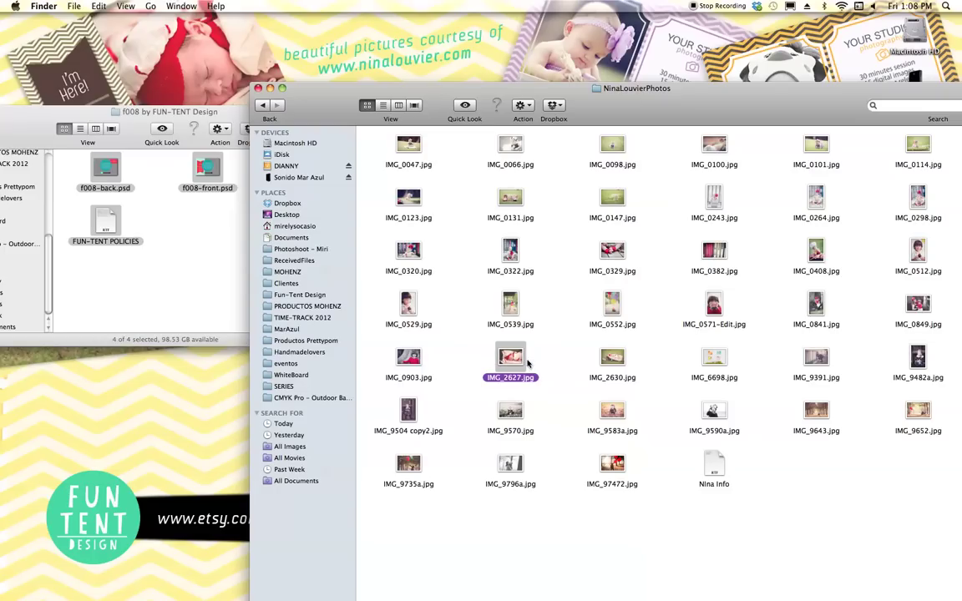
{"action": "left_click_drag", "start_coordinate": [514, 359], "coordinate": [587, 556]}
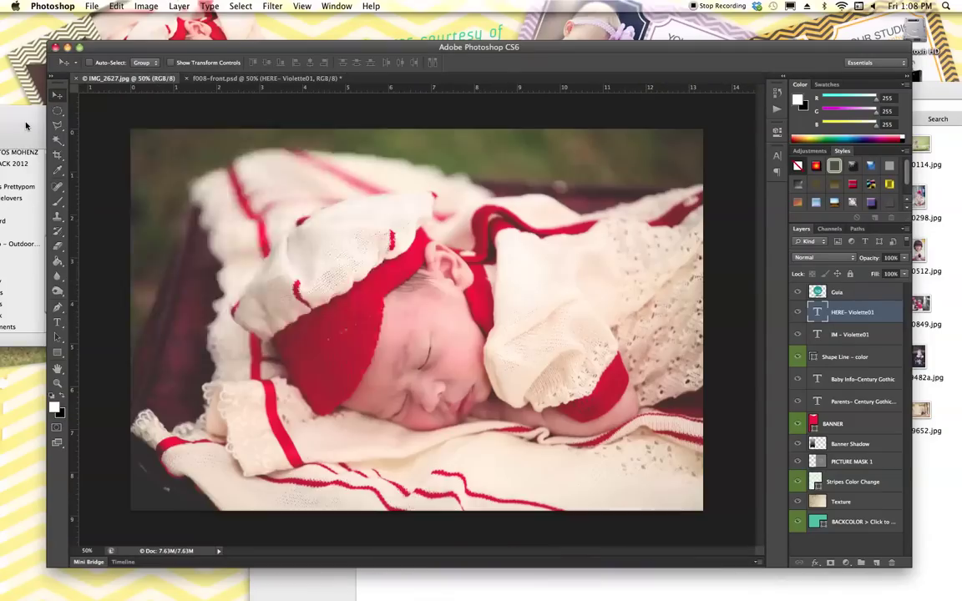
Step: Open f008-front.psd in Photoshop and move the Photoshop window to the top-left
{"action": "left_click", "coordinate": [26, 124]}
{"action": "left_click_drag", "start_coordinate": [26, 124], "coordinate": [115, 118]}
{"action": "left_click", "coordinate": [313, 219]}
{"action": "mouse_move", "coordinate": [288, 171]}
{"action": "left_mouse_down"}
{"action": "mouse_move", "coordinate": [275, 158]}
{"action": "mouse_move", "coordinate": [600, 521]}
{"action": "mouse_move", "coordinate": [605, 541]}
{"action": "left_mouse_up"}
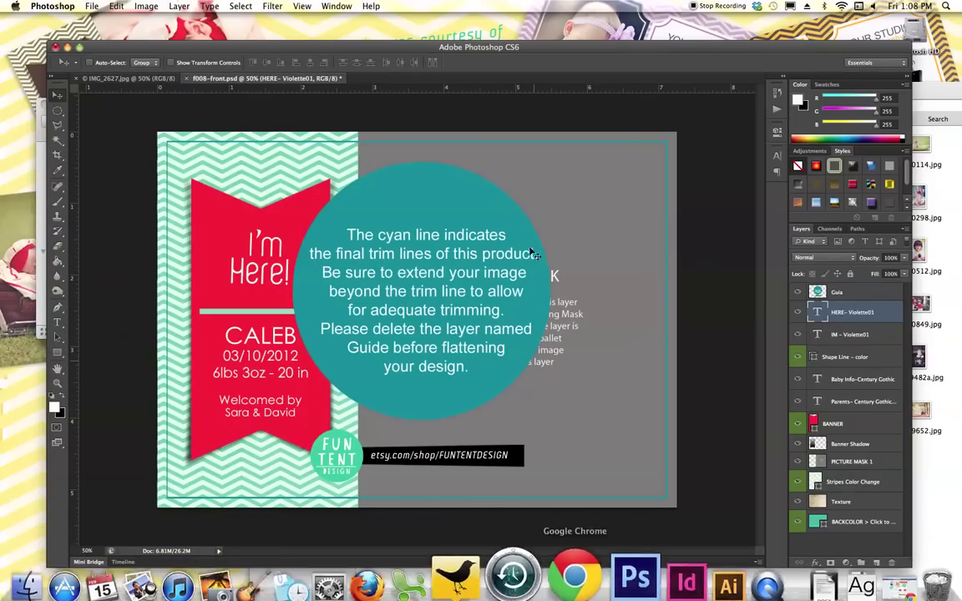
{"action": "left_click_drag", "start_coordinate": [220, 49], "coordinate": [180, 26]}
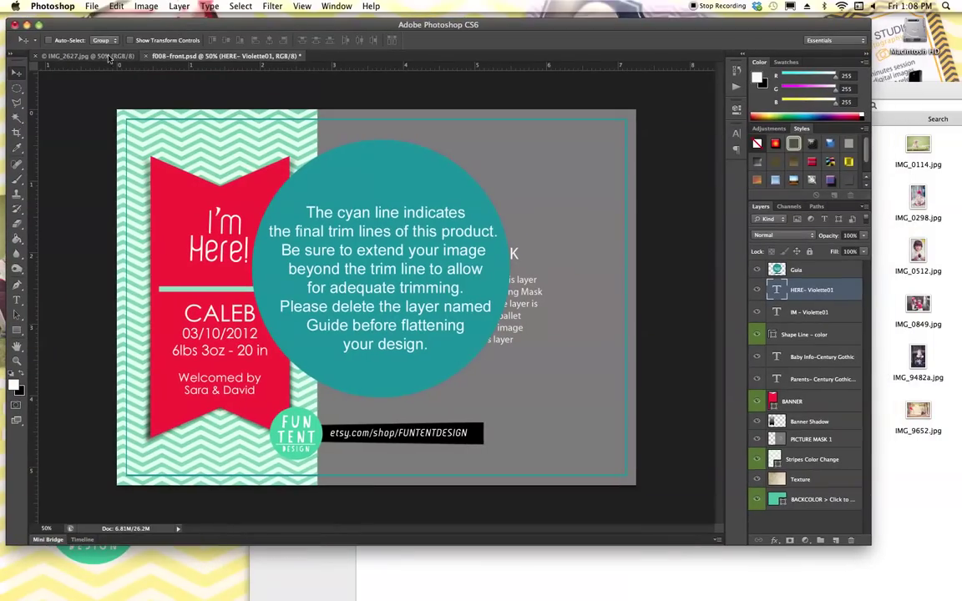
Step: Switch between the IMG_2627 and f008-front documents, ending on the f008-front card
{"action": "left_click", "coordinate": [87, 55]}
{"action": "left_click", "coordinate": [150, 56]}
{"action": "left_click", "coordinate": [88, 55]}
{"action": "left_click", "coordinate": [151, 56]}
{"action": "left_click", "coordinate": [88, 55]}
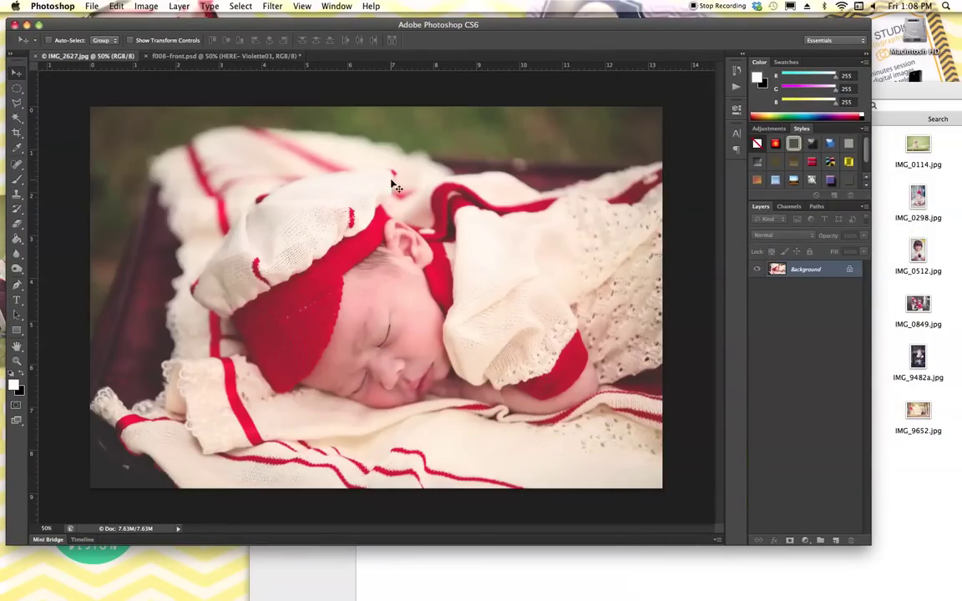
{"action": "left_click", "coordinate": [183, 56]}
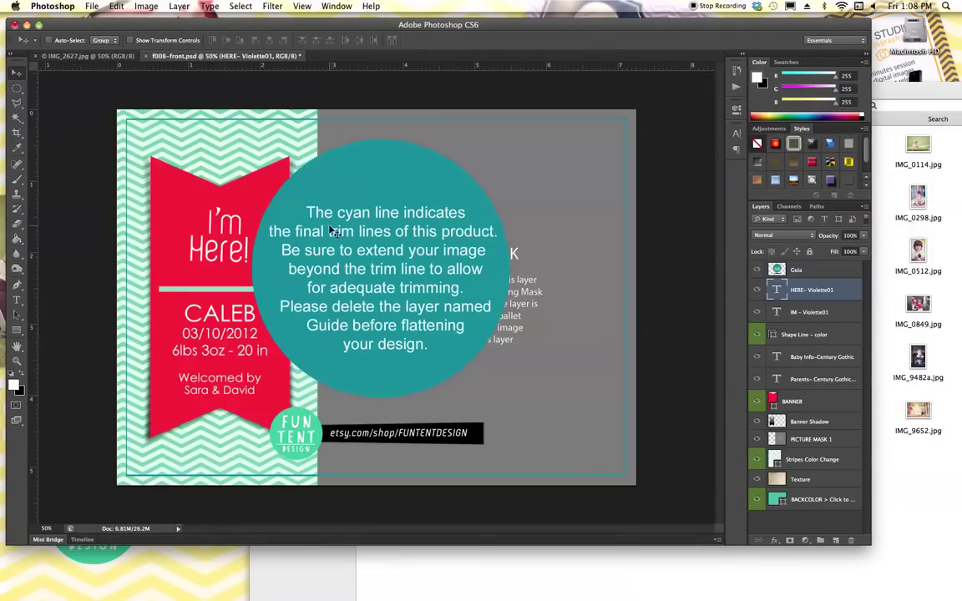
{"action": "left_click", "coordinate": [71, 56]}
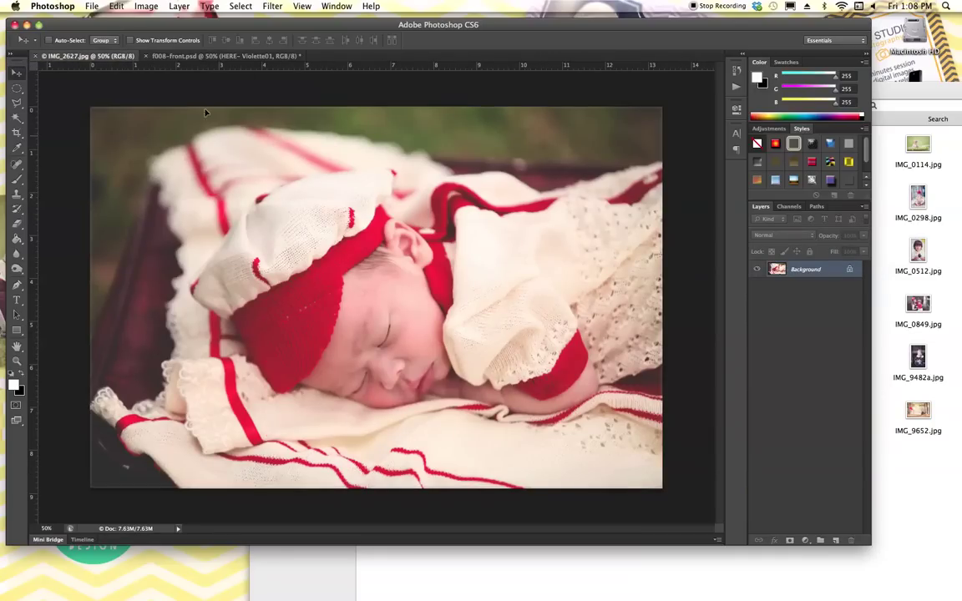
{"action": "left_click", "coordinate": [213, 56]}
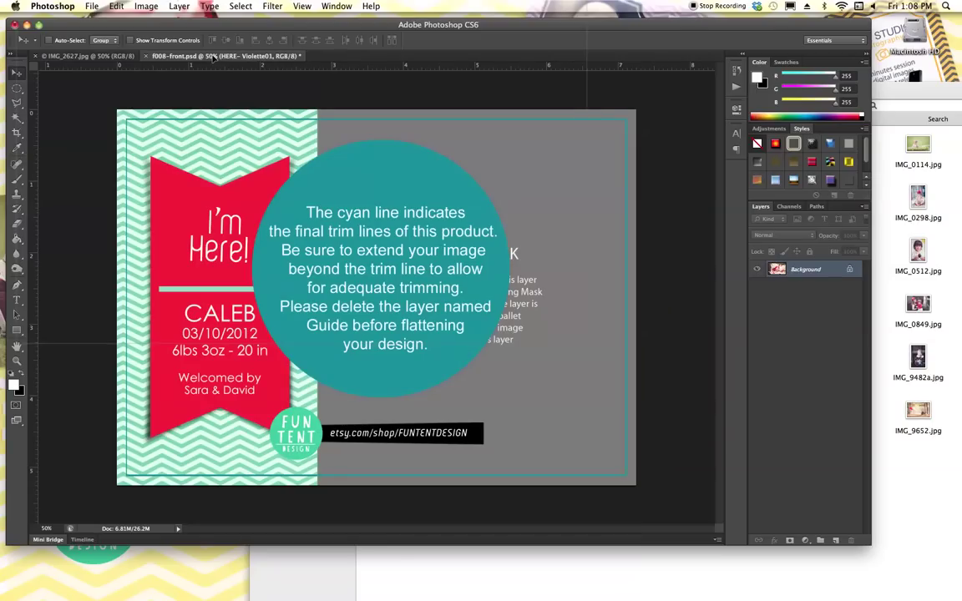
Step: Copy the IMG_2627 baby photo into the f008-front card as Layer 1 and show the trim guides
{"action": "left_click_drag", "start_coordinate": [213, 56], "coordinate": [290, 171]}
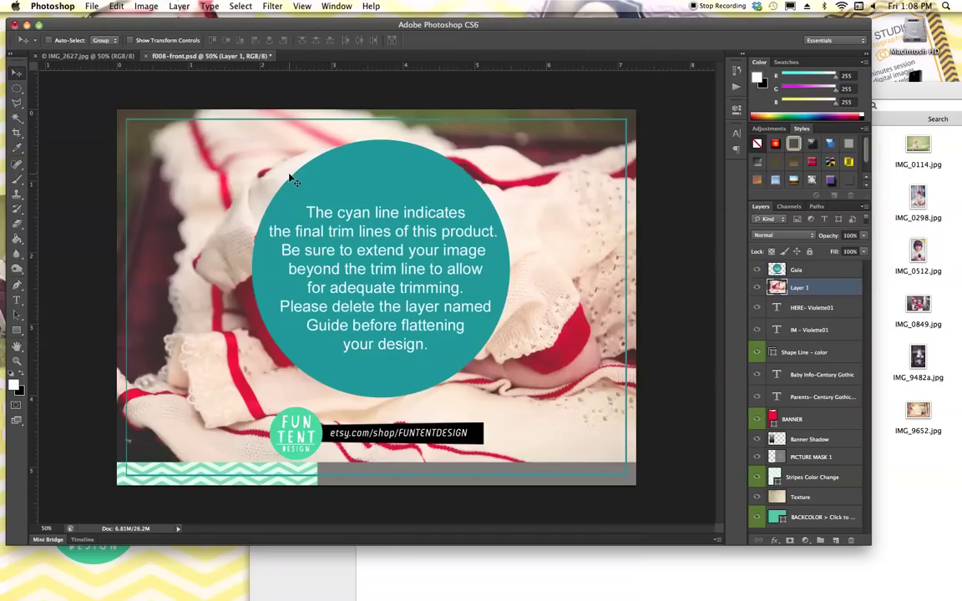
{"action": "left_click", "coordinate": [781, 270]}
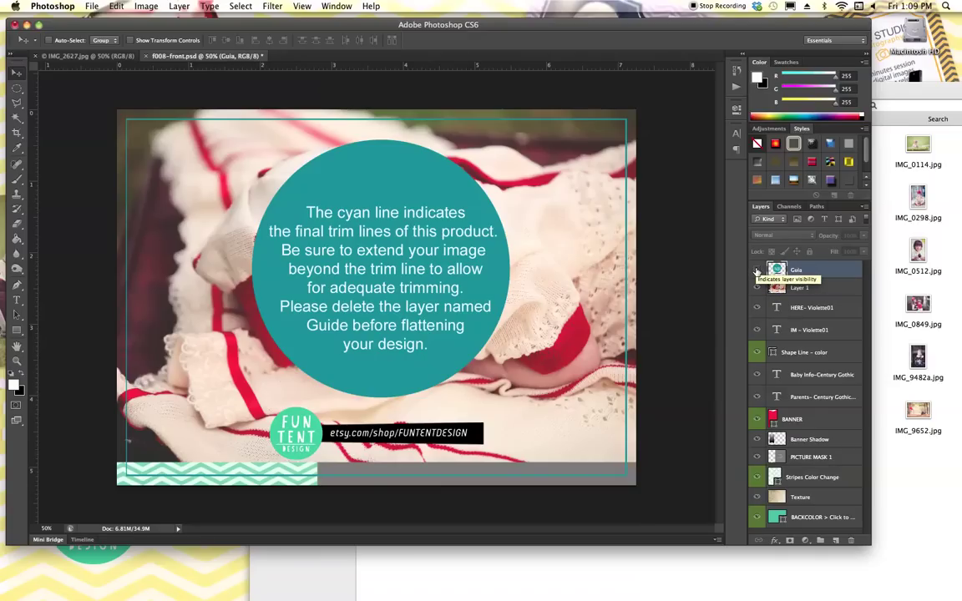
{"action": "left_click", "coordinate": [757, 271]}
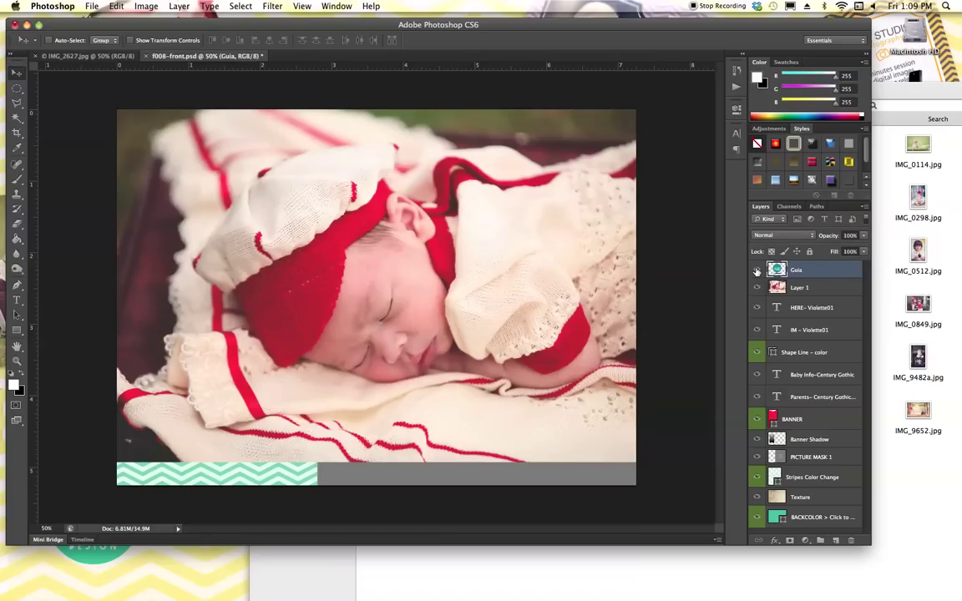
{"action": "left_click", "coordinate": [756, 271]}
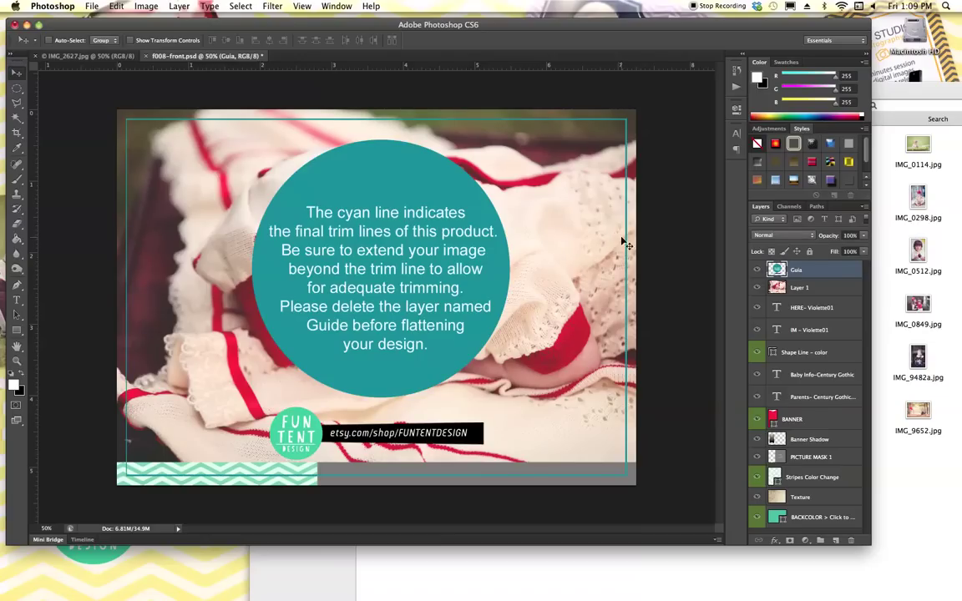
{"action": "key", "text": "ctrl+semicolon"}
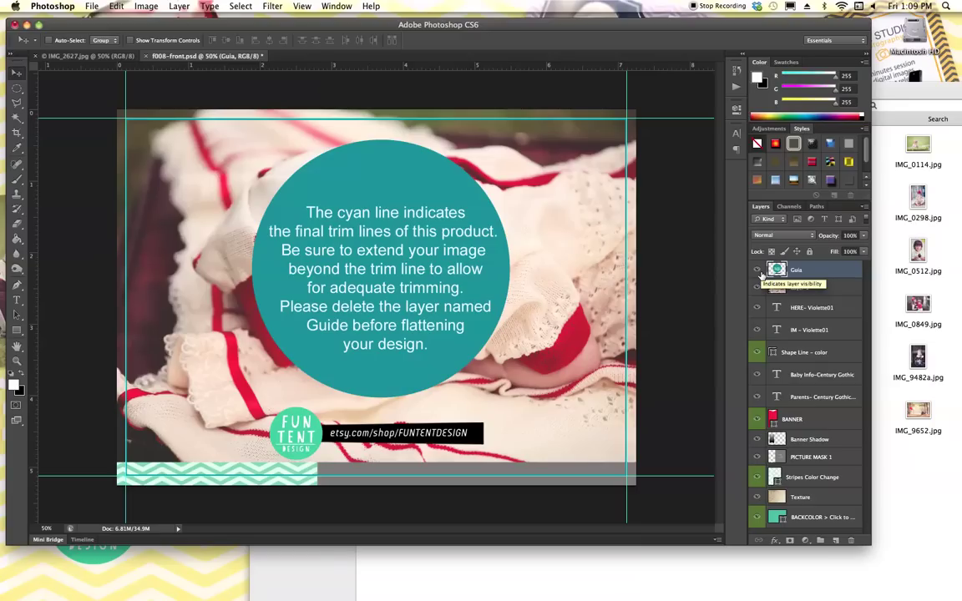
Step: Hide the Guia layer, rename Layer 1 to 'Baby', and drag it just above PICTURE MASK 1
{"action": "left_click", "coordinate": [756, 270]}
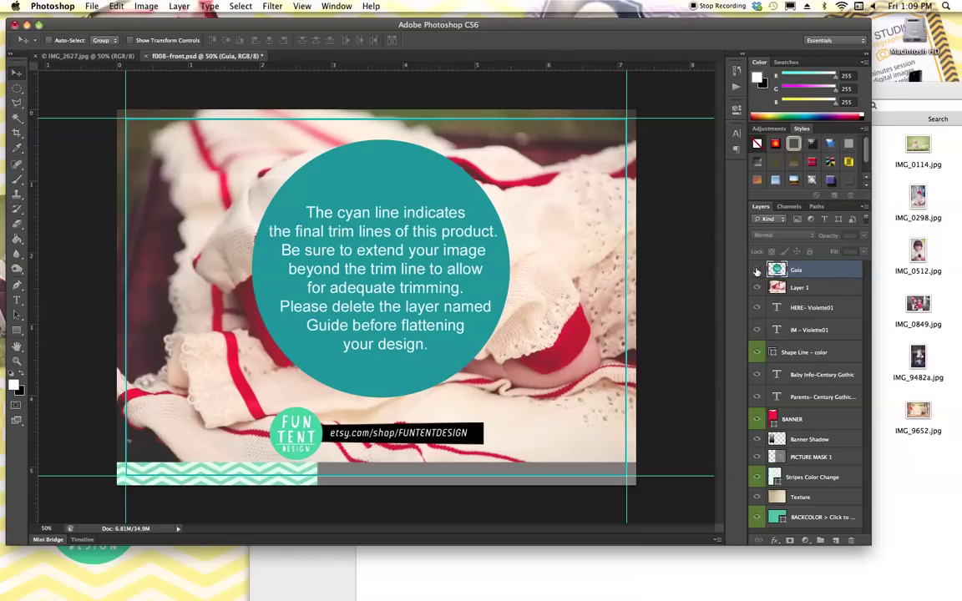
{"action": "left_click", "coordinate": [757, 271]}
{"action": "left_click", "coordinate": [798, 287]}
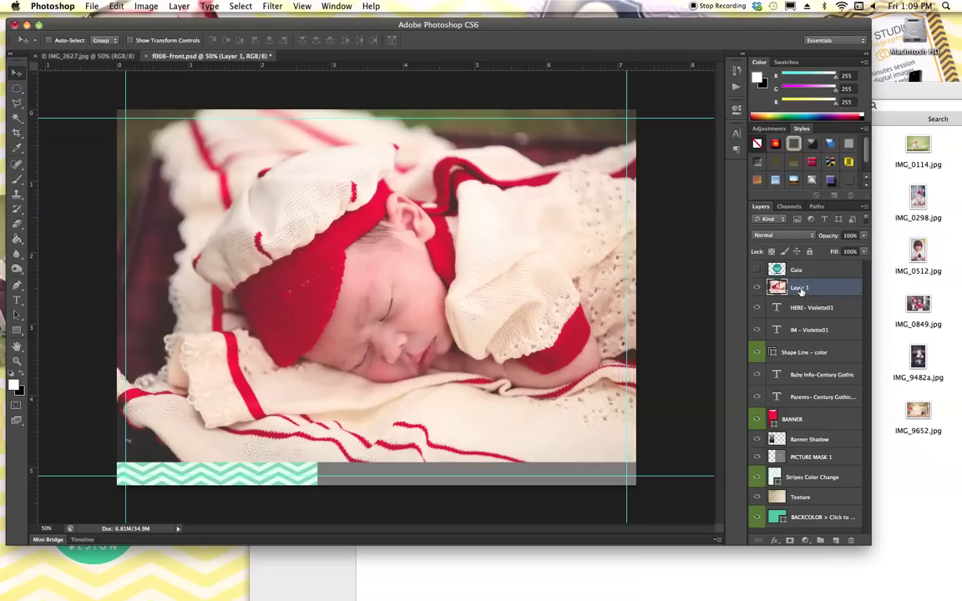
{"action": "double_click", "coordinate": [799, 288]}
{"action": "type", "text": "Ba"}
{"action": "key", "text": "Return"}
{"action": "left_click_drag", "start_coordinate": [816, 289], "coordinate": [805, 449]}
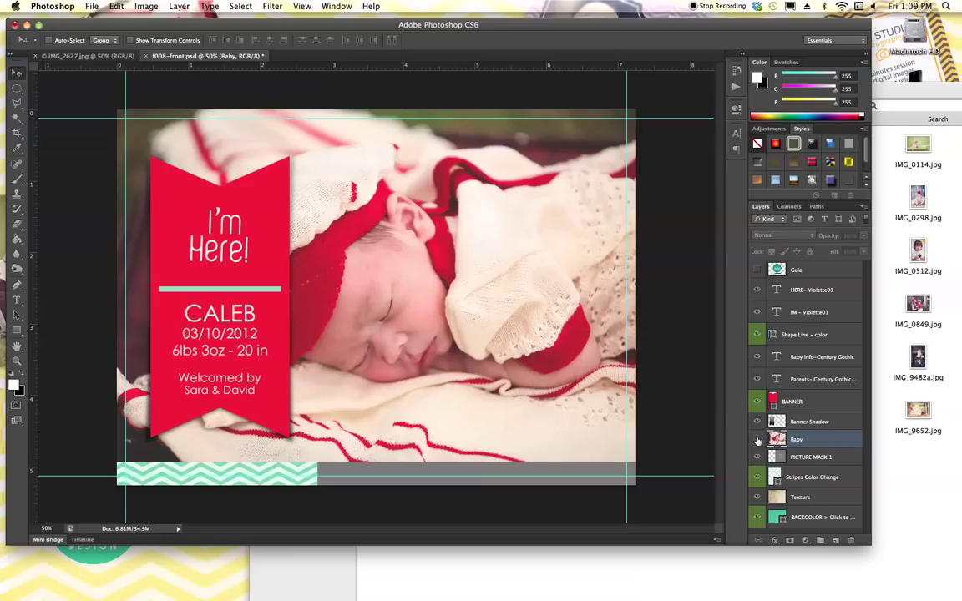
{"action": "left_click", "coordinate": [756, 439]}
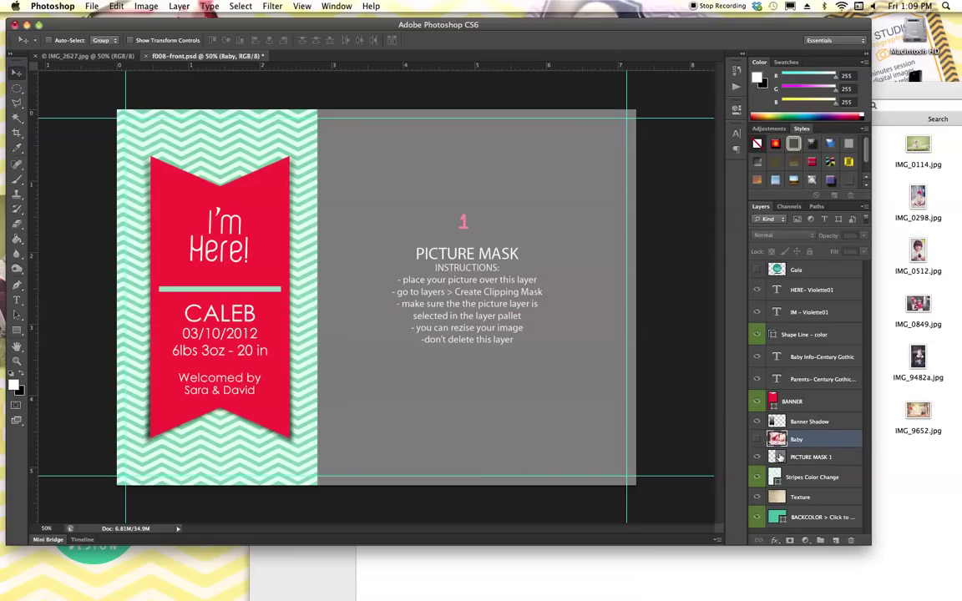
{"action": "left_click", "coordinate": [771, 457]}
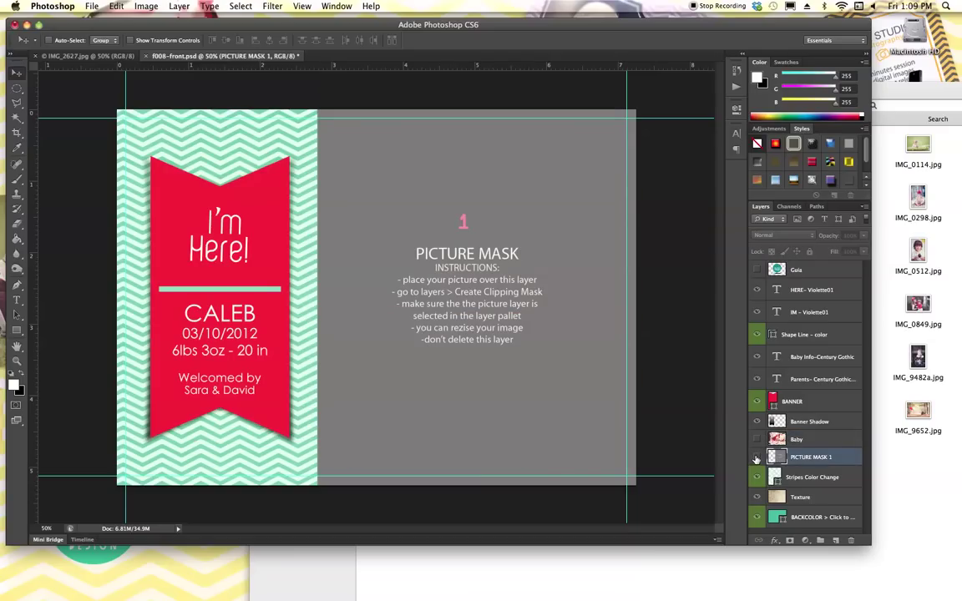
{"action": "left_click", "coordinate": [757, 458]}
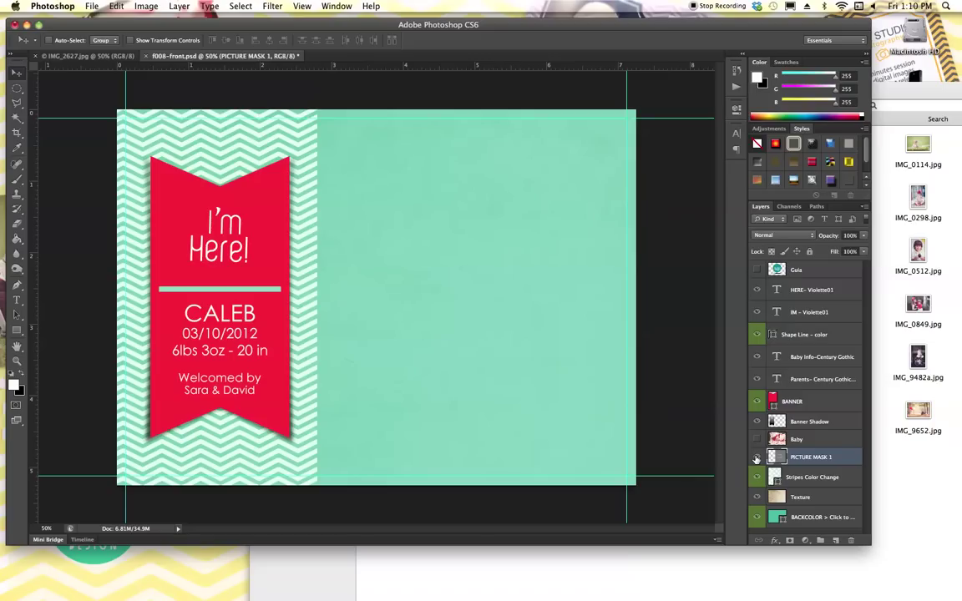
{"action": "left_click", "coordinate": [756, 457]}
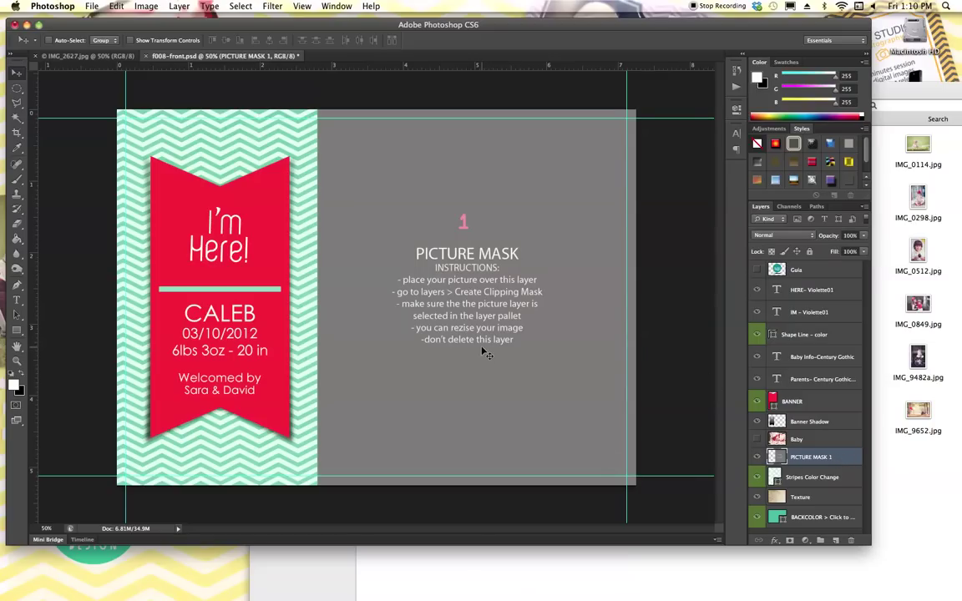
Step: Show the Baby layer, nudge the photo upward, and clip it into the picture mask
{"action": "left_click", "coordinate": [757, 440]}
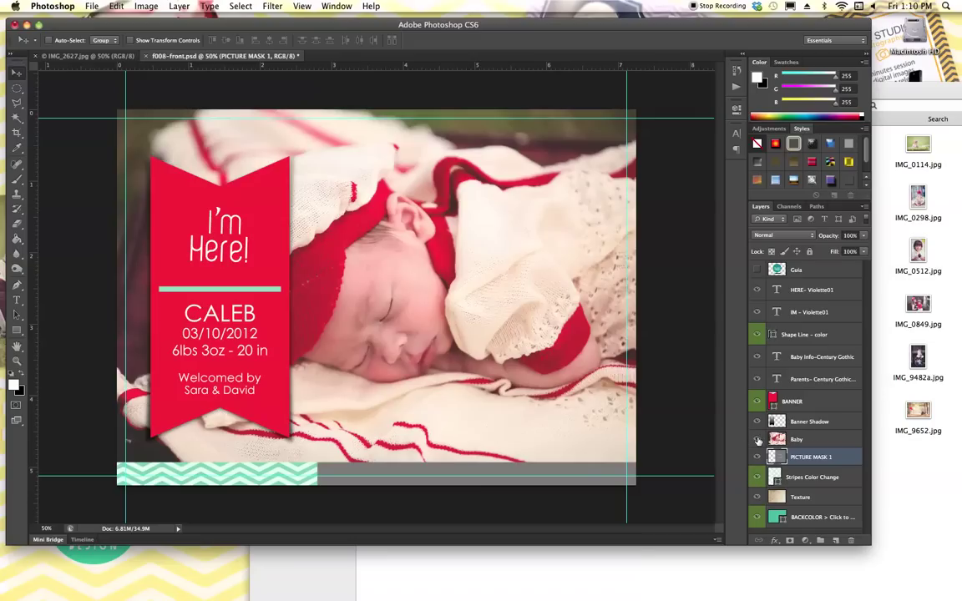
{"action": "left_click", "coordinate": [814, 442]}
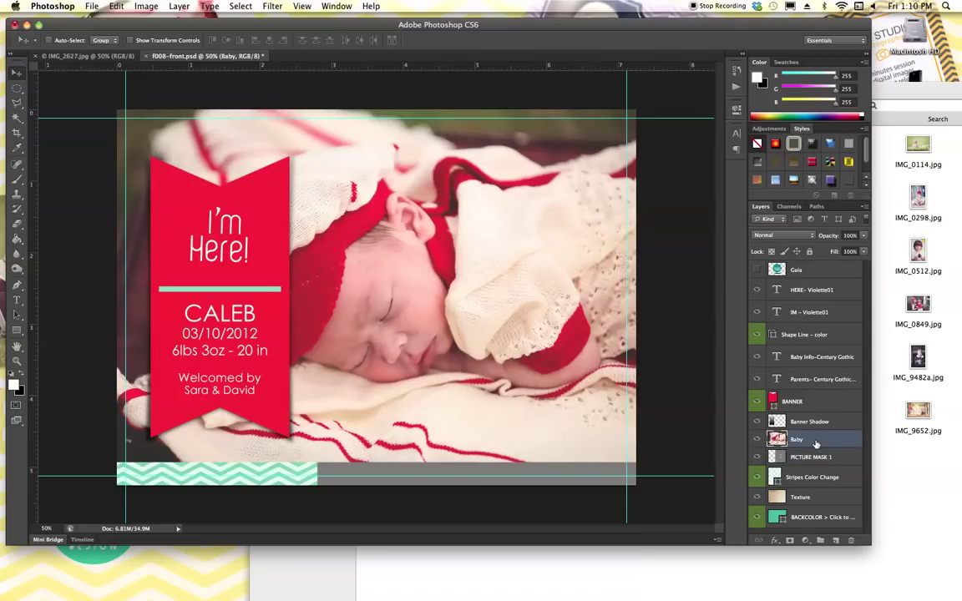
{"action": "key", "text": "ctrl+t"}
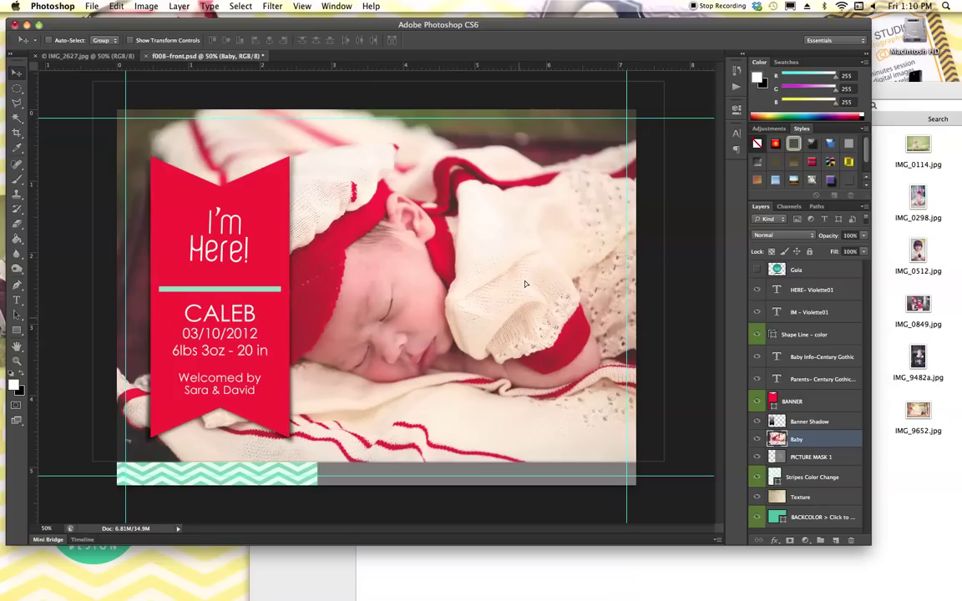
{"action": "key", "text": "shift+Up"}
{"action": "key", "text": "shift+Up"}
{"action": "key", "text": "shift+Up"}
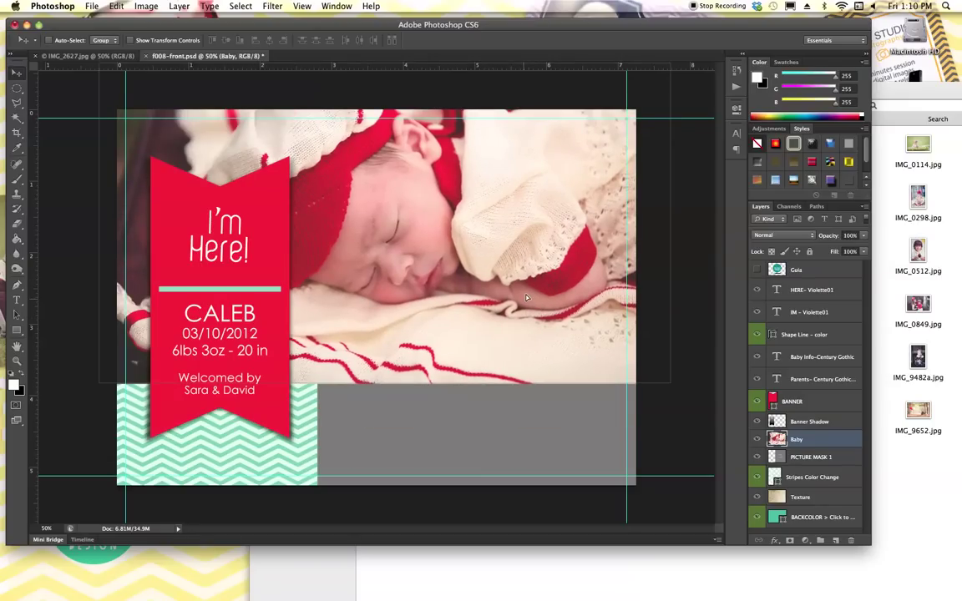
{"action": "key", "text": "shift+Up"}
{"action": "key", "text": "shift+Up"}
{"action": "key", "text": "shift+Up"}
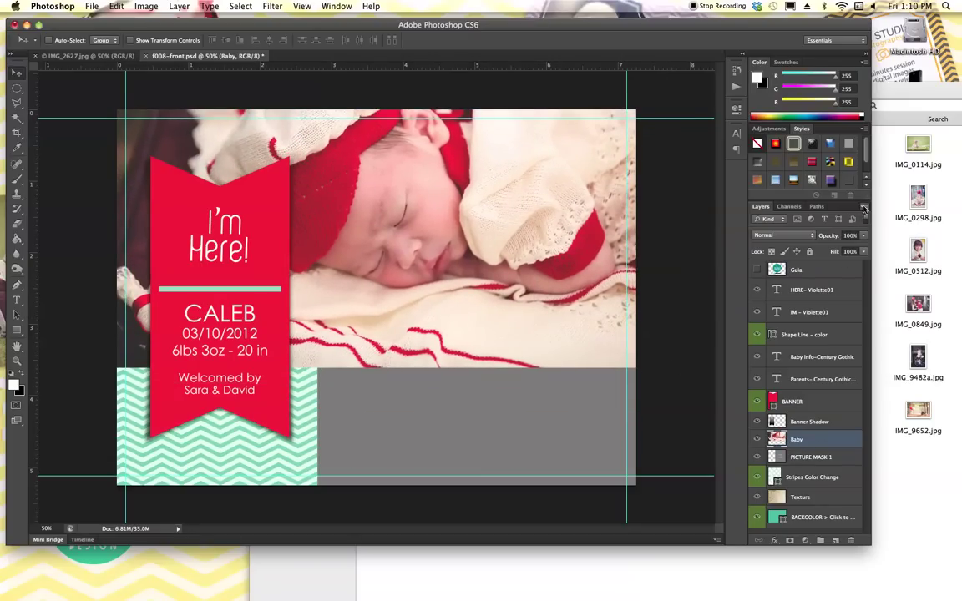
{"action": "left_click", "coordinate": [864, 207]}
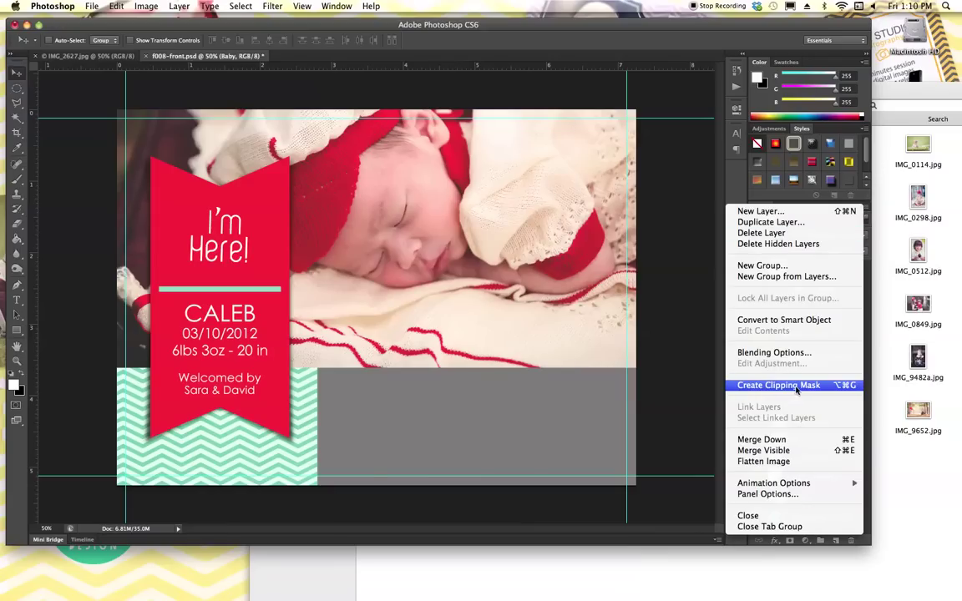
{"action": "left_click", "coordinate": [795, 388]}
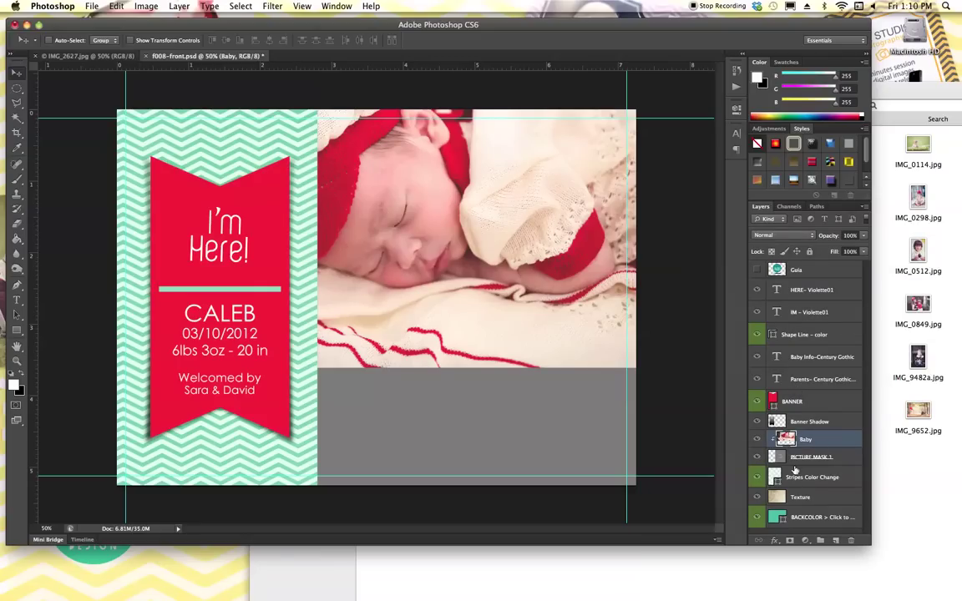
Step: Release and re-clip the Baby photo into PICTURE MASK 1 with Create Clipping Mask, keeping Baby selected
{"action": "left_click", "coordinate": [757, 440]}
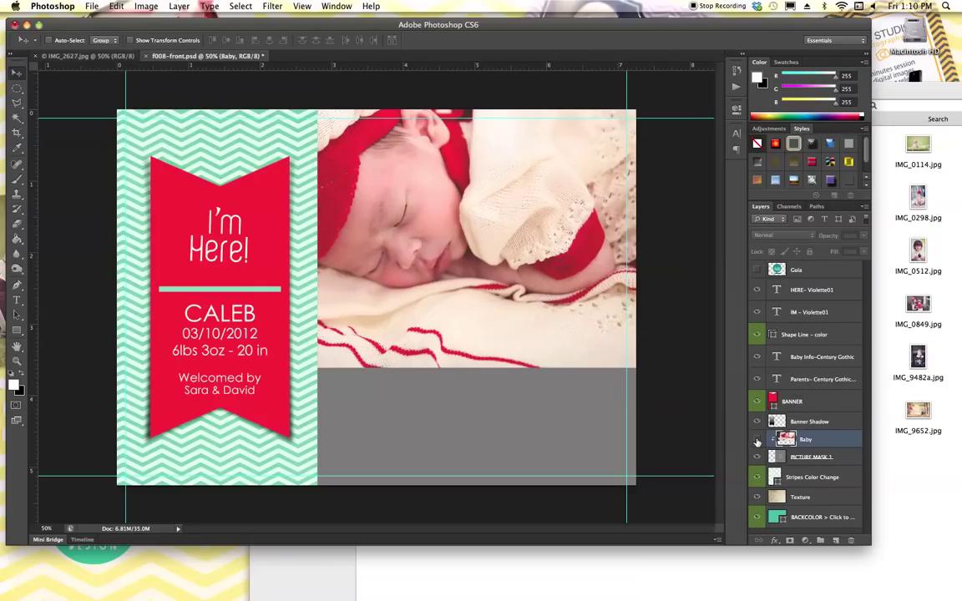
{"action": "left_click", "coordinate": [757, 441]}
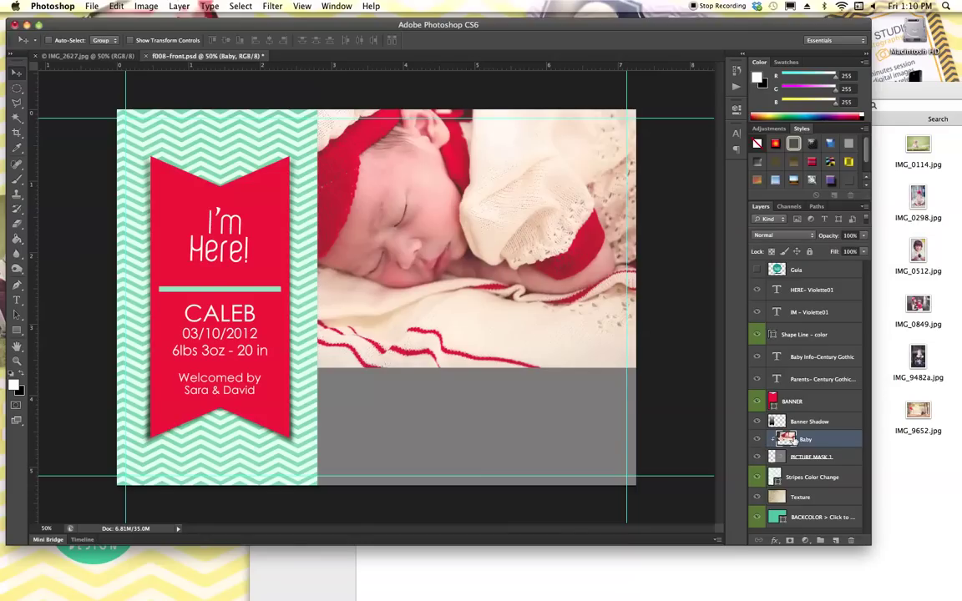
{"action": "left_click", "coordinate": [816, 452], "text": "alt"}
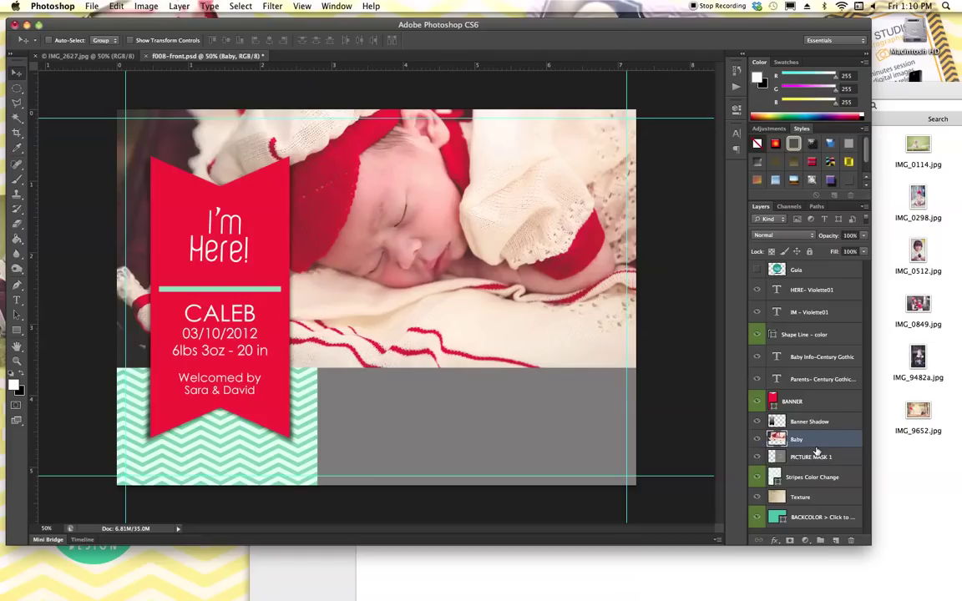
{"action": "left_click", "coordinate": [181, 7]}
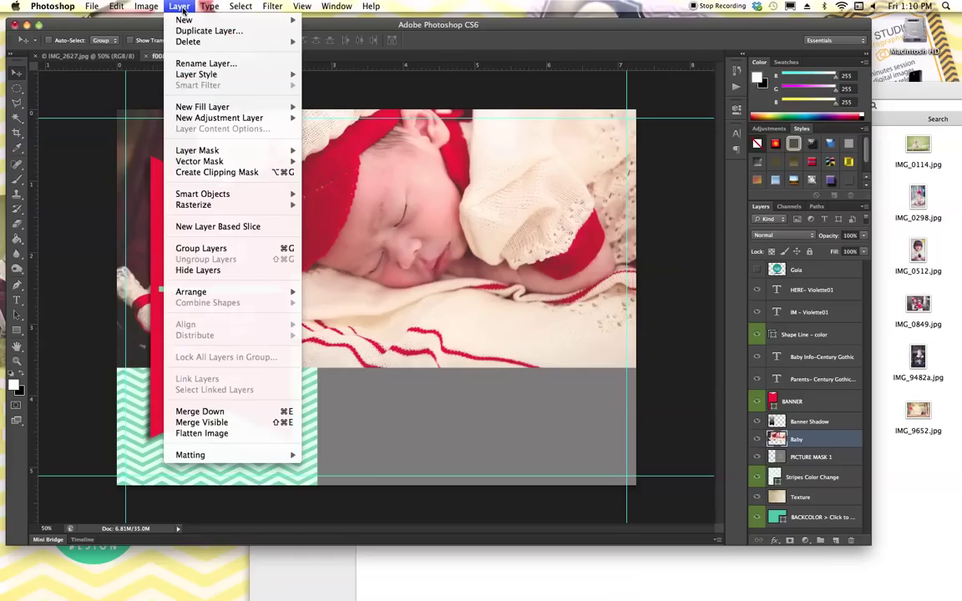
{"action": "left_click", "coordinate": [221, 173]}
{"action": "key", "text": "ctrl+alt+g"}
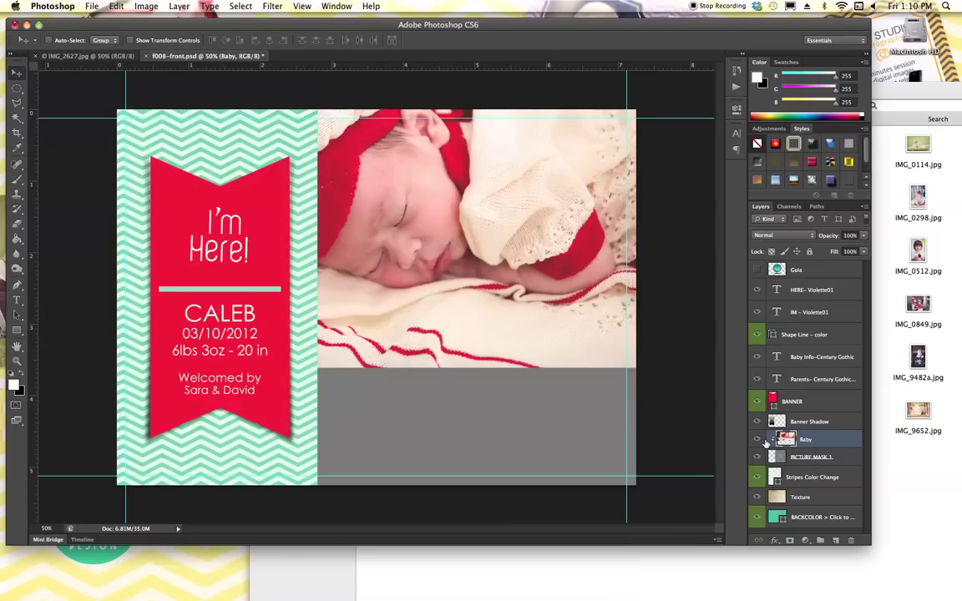
{"action": "left_click", "coordinate": [825, 459]}
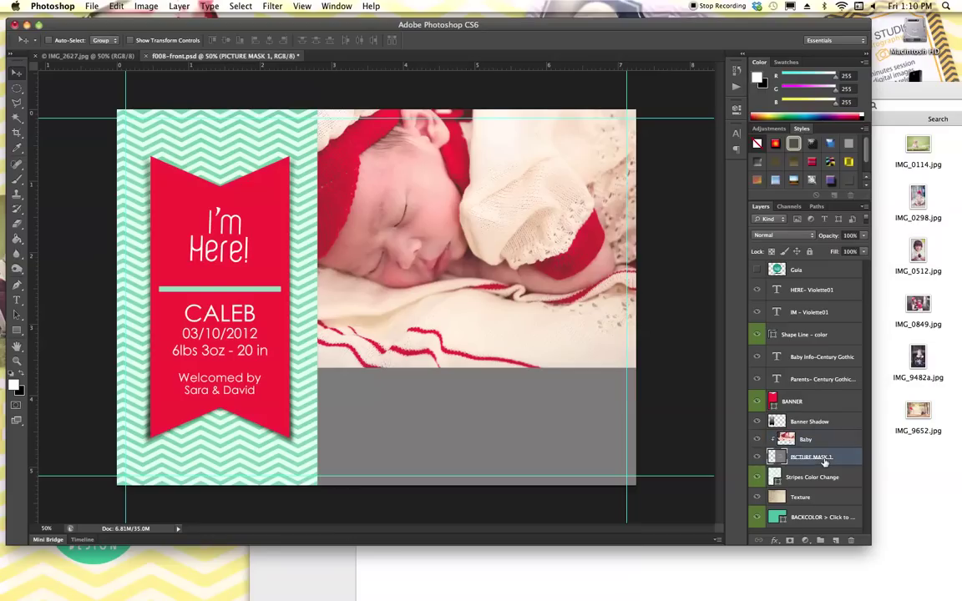
{"action": "left_click", "coordinate": [827, 443]}
{"action": "left_click", "coordinate": [830, 441]}
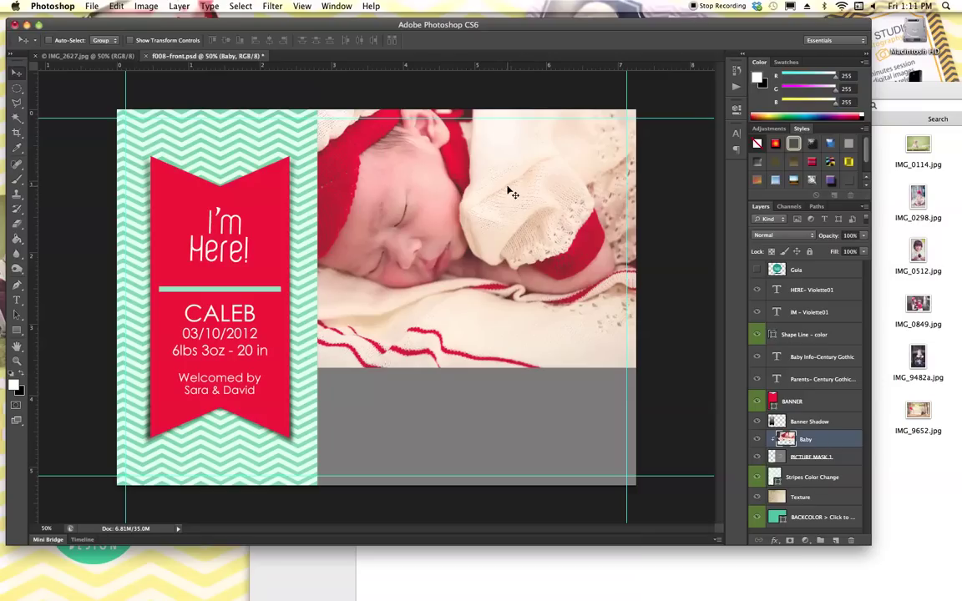
Step: Move the baby photo down within its frame and enlarge it to fill the frame
{"action": "left_click_drag", "start_coordinate": [510, 247], "coordinate": [511, 251]}
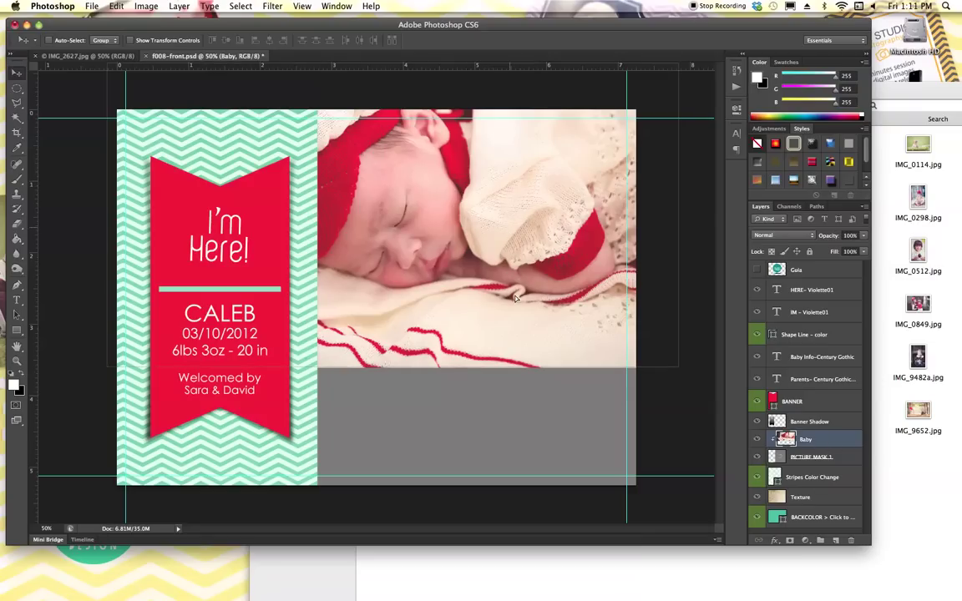
{"action": "mouse_move", "coordinate": [515, 310]}
{"action": "left_mouse_down"}
{"action": "mouse_move", "coordinate": [524, 336]}
{"action": "mouse_move", "coordinate": [520, 303]}
{"action": "left_mouse_up"}
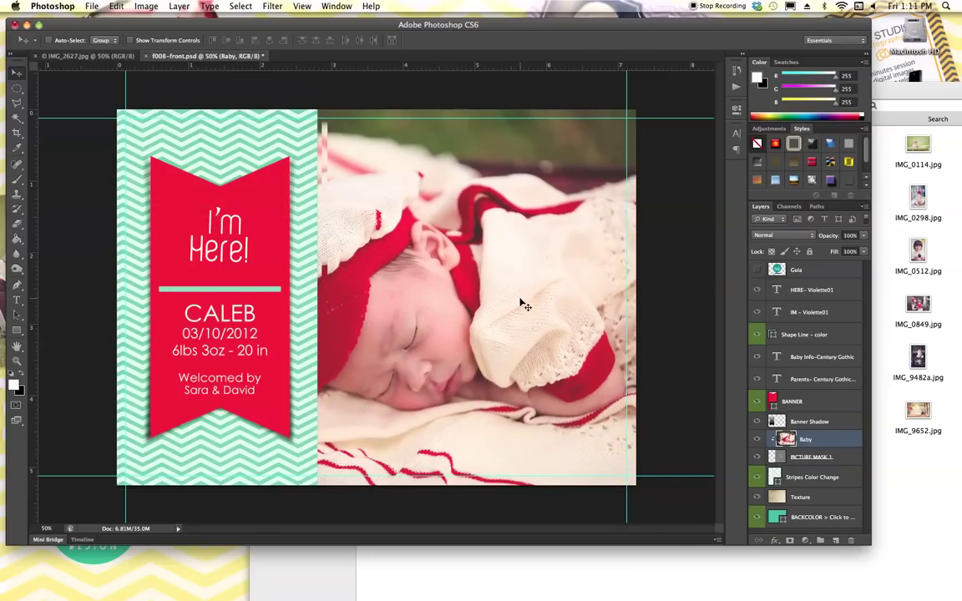
{"action": "key", "text": "shift+Up"}
{"action": "key", "text": "shift+Up"}
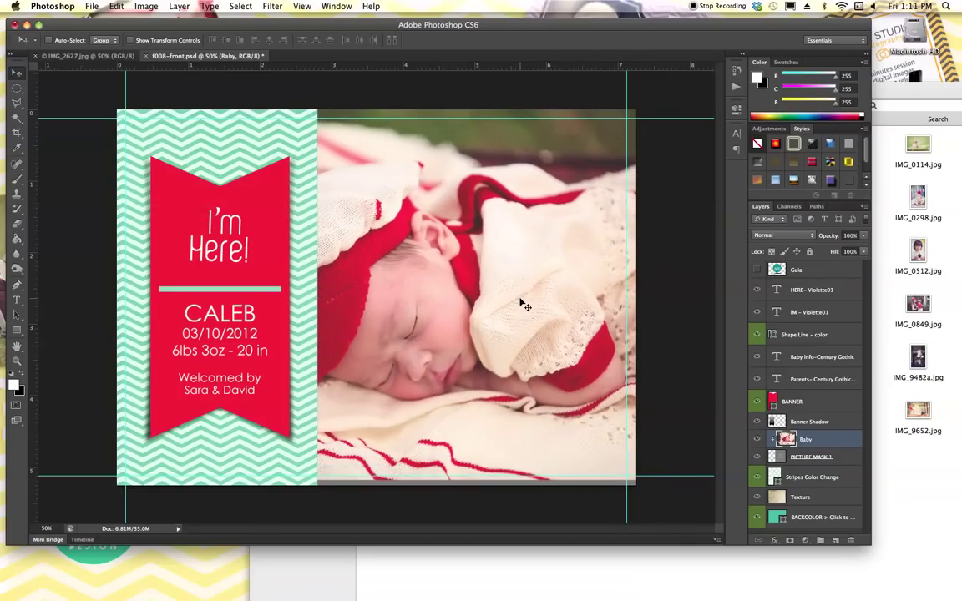
{"action": "key", "text": "ctrl+t"}
{"action": "left_click_drag", "start_coordinate": [116, 99], "coordinate": [85, 76]}
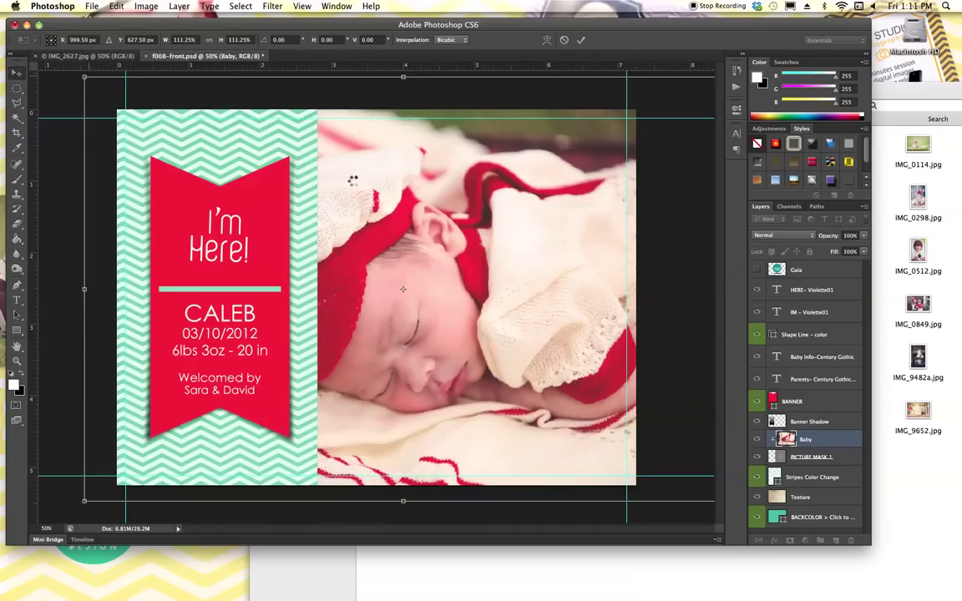
{"action": "key", "text": "Return"}
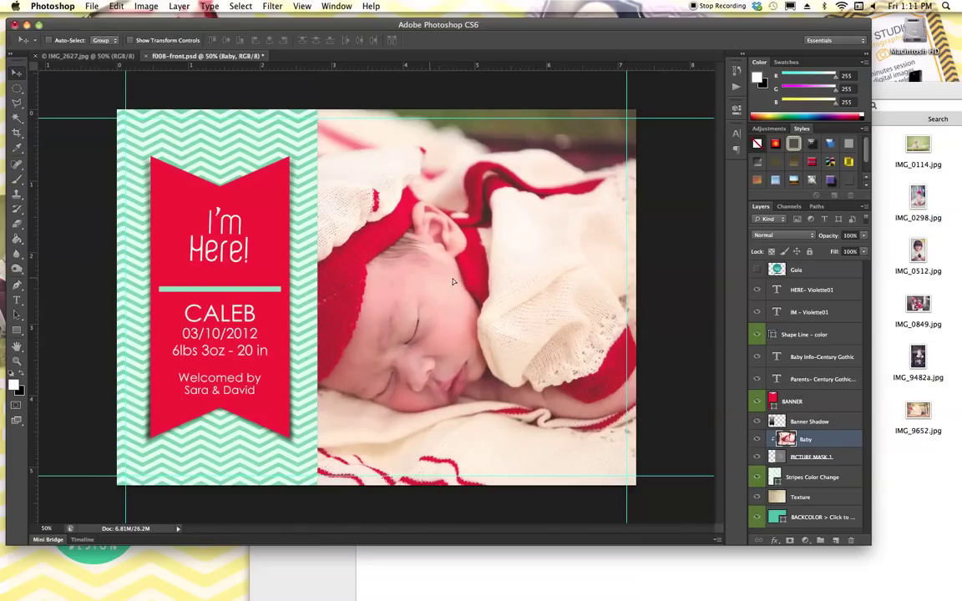
Step: Shift the baby photo slightly right and down, then hide the guides
{"action": "left_click_drag", "start_coordinate": [453, 281], "coordinate": [478, 284]}
{"action": "key", "text": "shift+Right"}
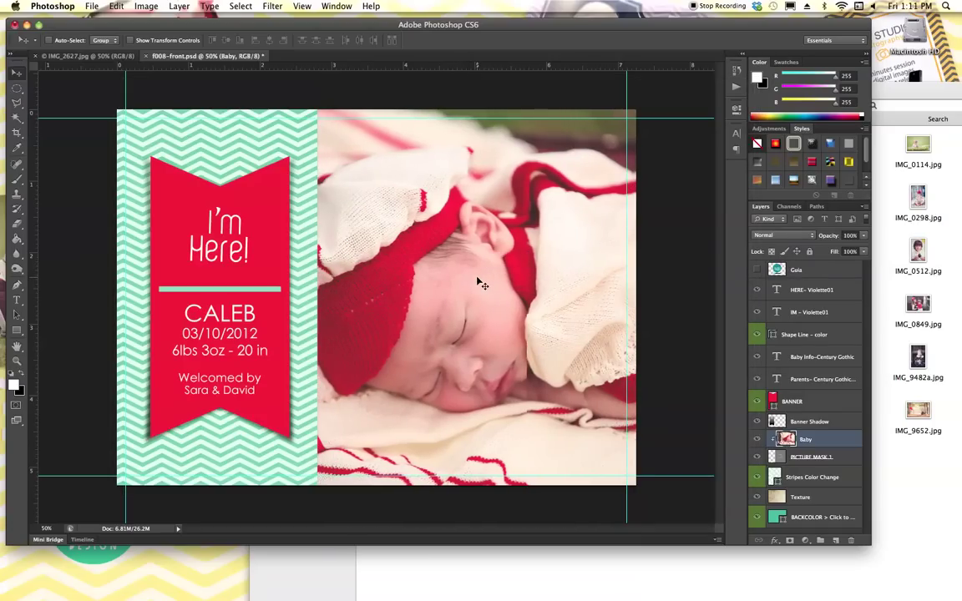
{"action": "key", "text": "shift+Down"}
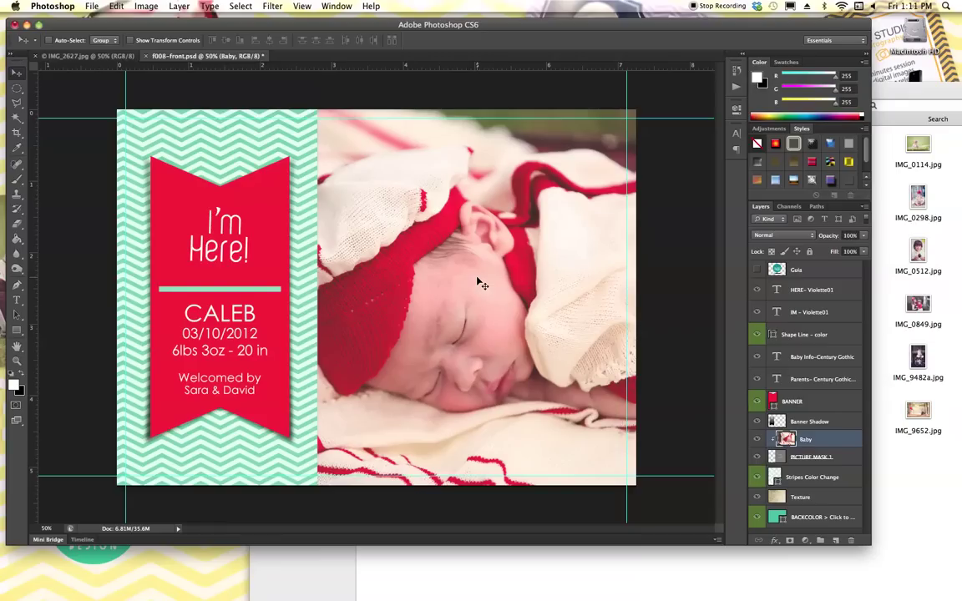
{"action": "key", "text": "ctrl+h"}
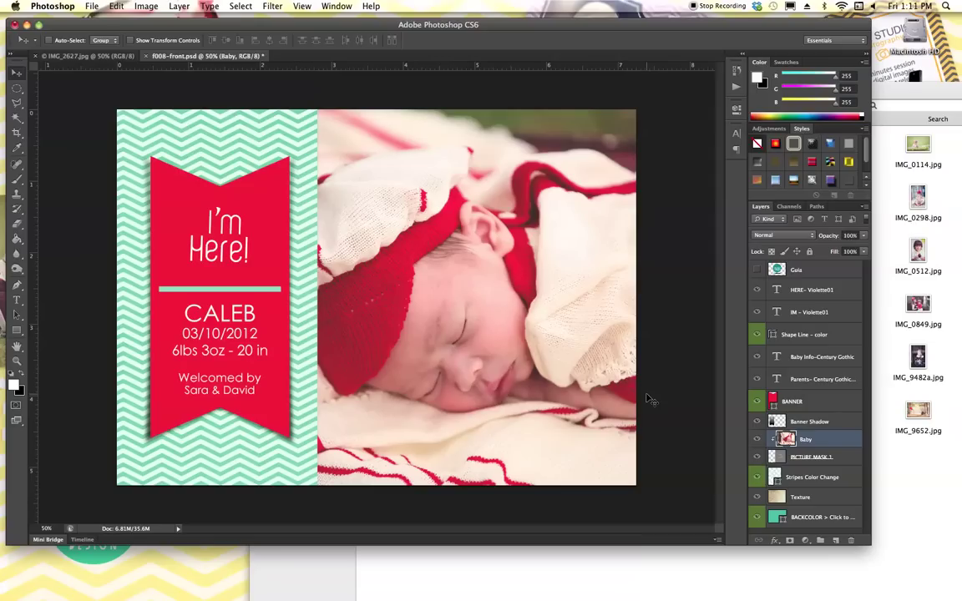
Step: Minimize Photoshop and both Finder folder windows, then bring up the Fun-Tent Design Chrome window
{"action": "left_click", "coordinate": [27, 26]}
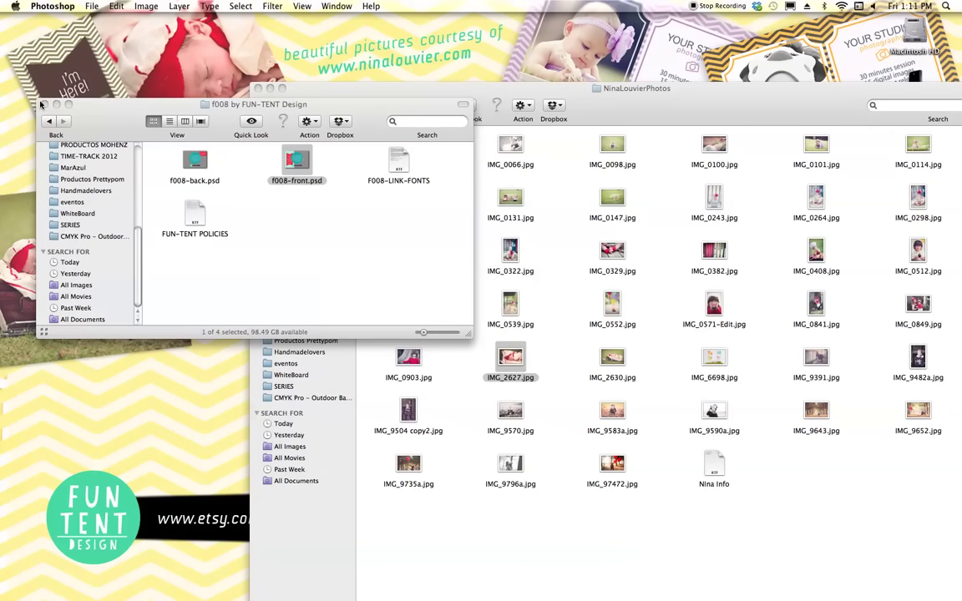
{"action": "left_click", "coordinate": [56, 105]}
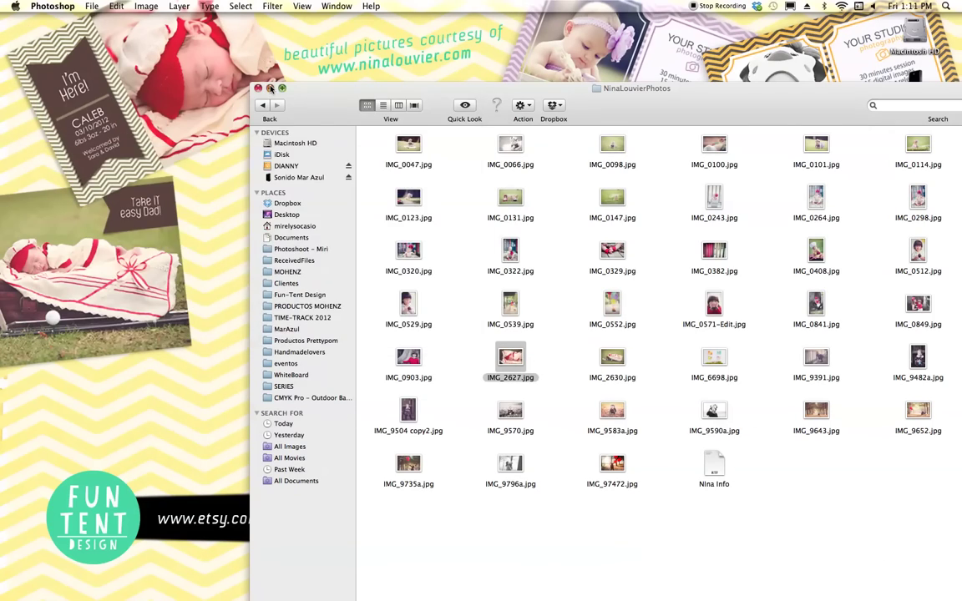
{"action": "left_click", "coordinate": [269, 89]}
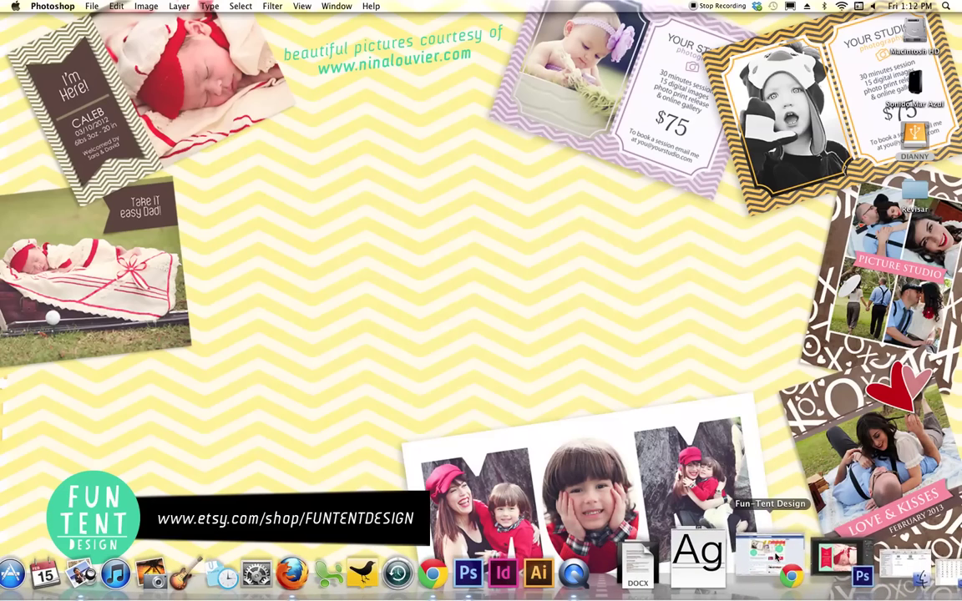
{"action": "left_click", "coordinate": [774, 556]}
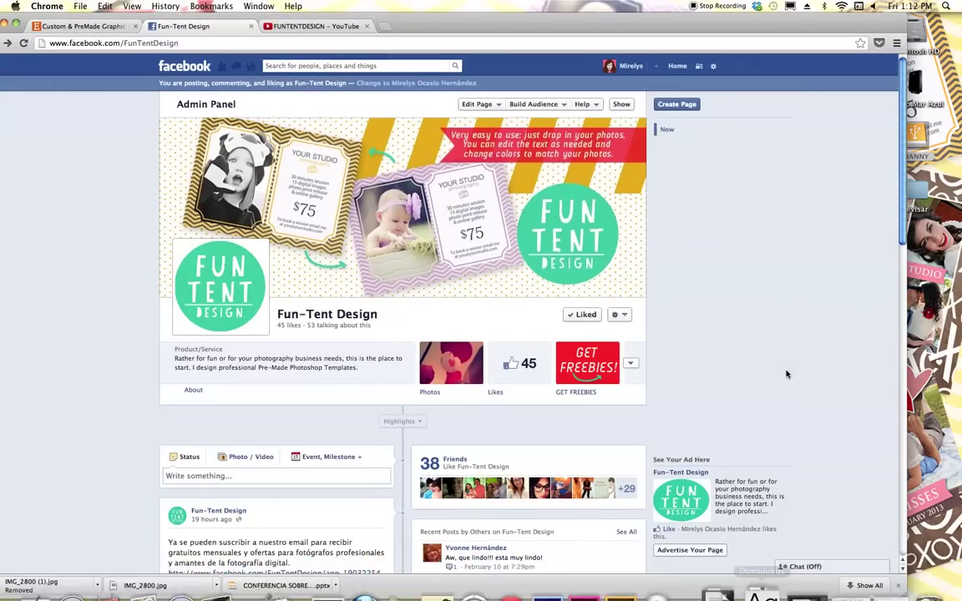
{"action": "left_click", "coordinate": [88, 42]}
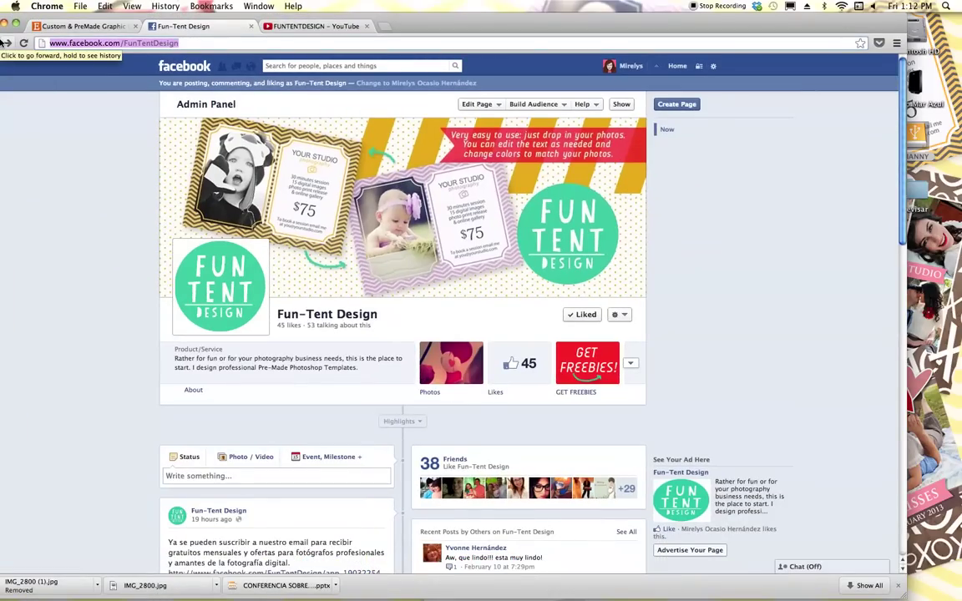
{"action": "left_click", "coordinate": [324, 478]}
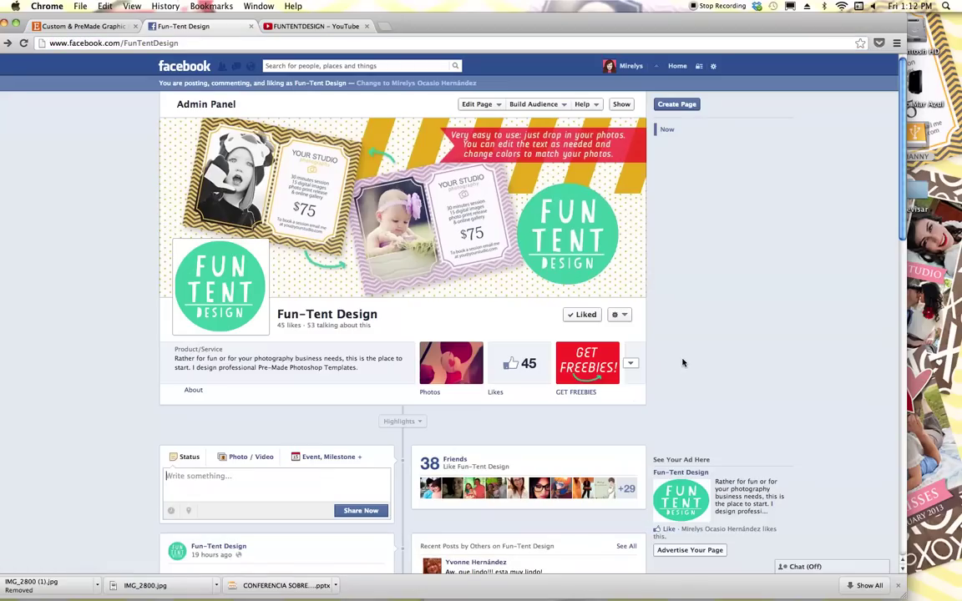
{"action": "left_click_drag", "start_coordinate": [906, 157], "coordinate": [886, 327]}
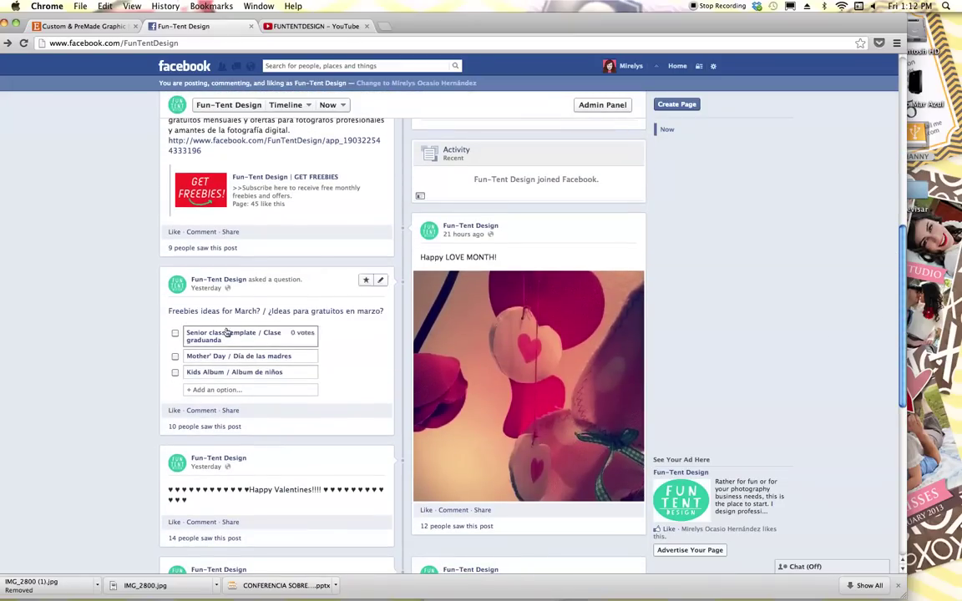
{"action": "left_click_drag", "start_coordinate": [167, 311], "coordinate": [364, 397]}
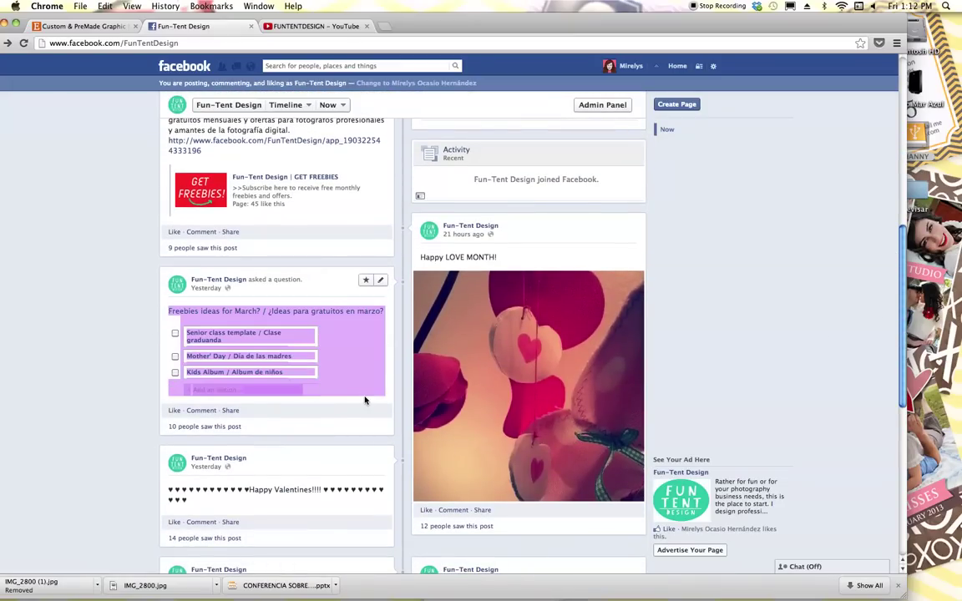
{"action": "left_click", "coordinate": [364, 406]}
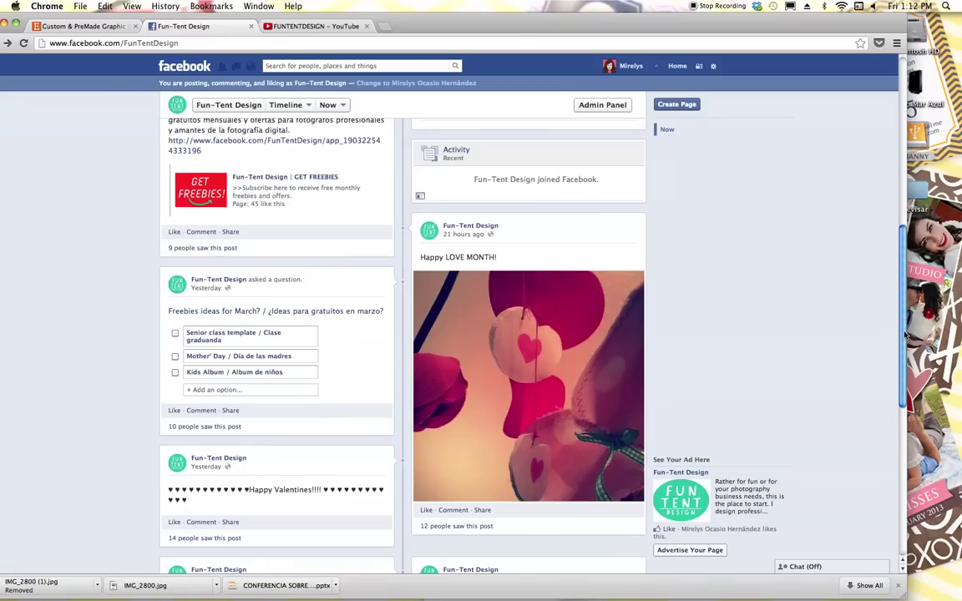
{"action": "left_click_drag", "start_coordinate": [904, 334], "coordinate": [904, 162]}
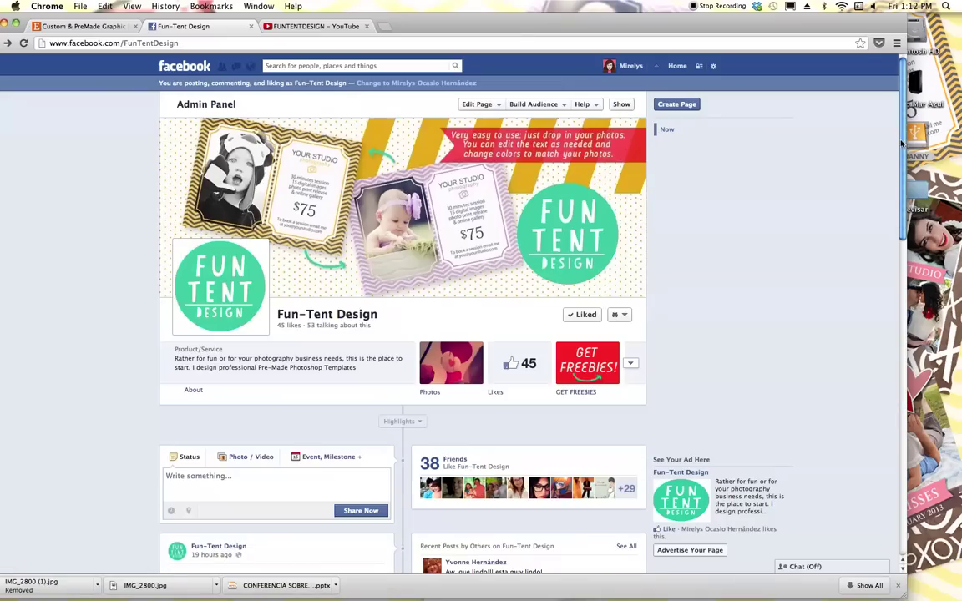
Step: Open the Fun-Tent Design GET FREEBIES tab and nudge the Chrome window slightly right
{"action": "left_click", "coordinate": [584, 370]}
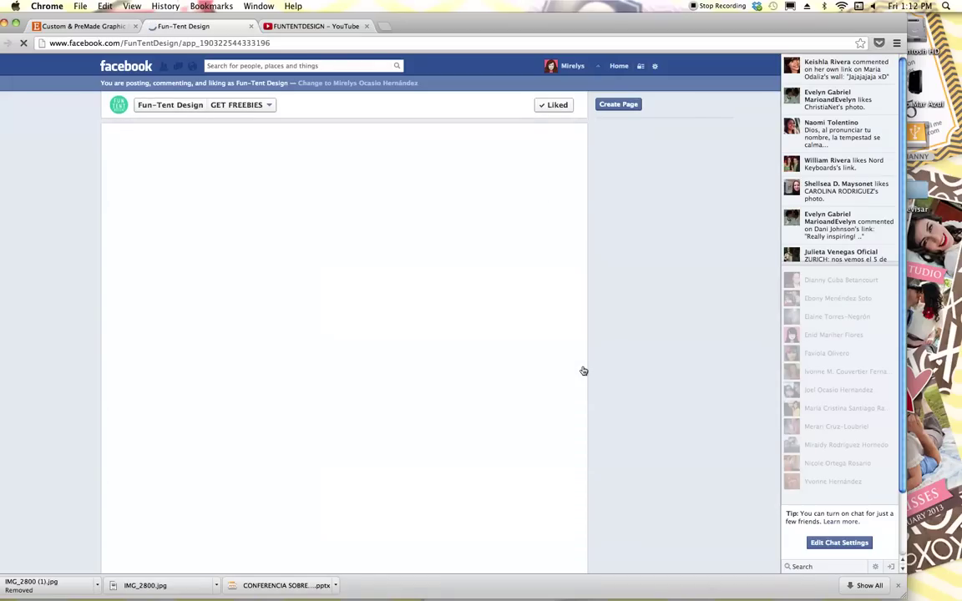
{"action": "left_click_drag", "start_coordinate": [426, 30], "coordinate": [446, 19]}
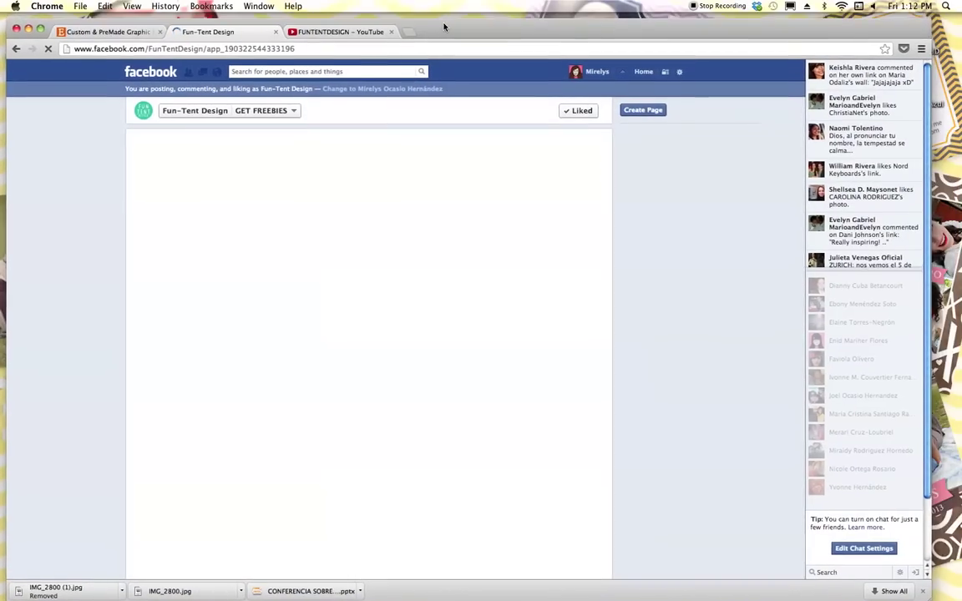
{"action": "mouse_move", "coordinate": [446, 18]}
{"action": "left_mouse_down"}
{"action": "mouse_move", "coordinate": [472, 33]}
{"action": "mouse_move", "coordinate": [465, 24]}
{"action": "left_mouse_up"}
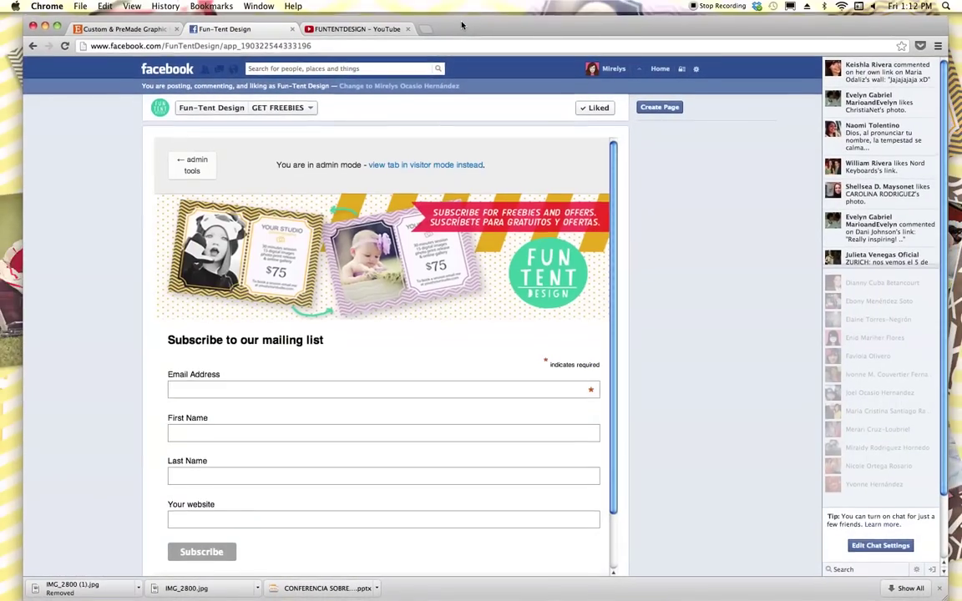
{"action": "left_click_drag", "start_coordinate": [464, 24], "coordinate": [461, 31]}
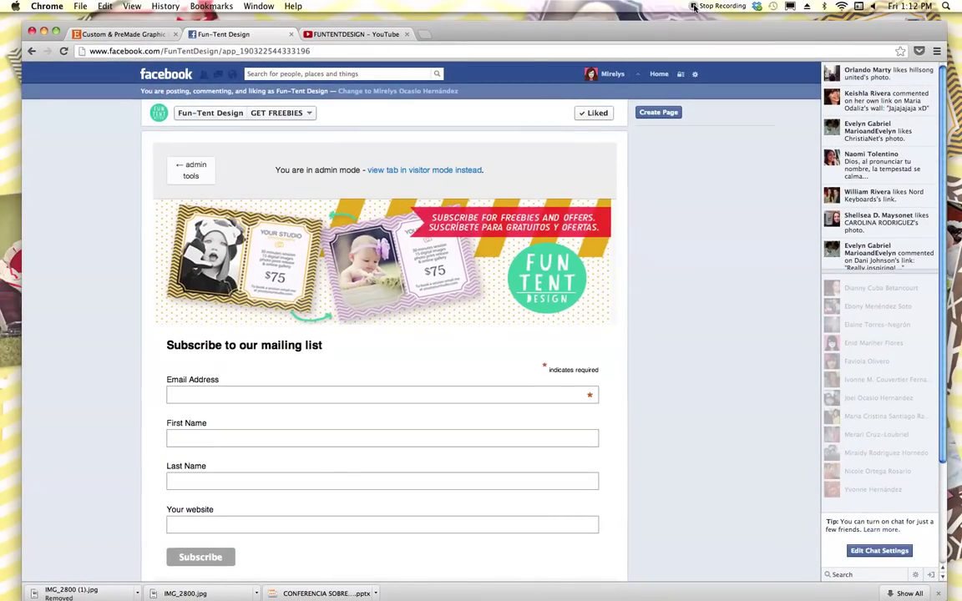